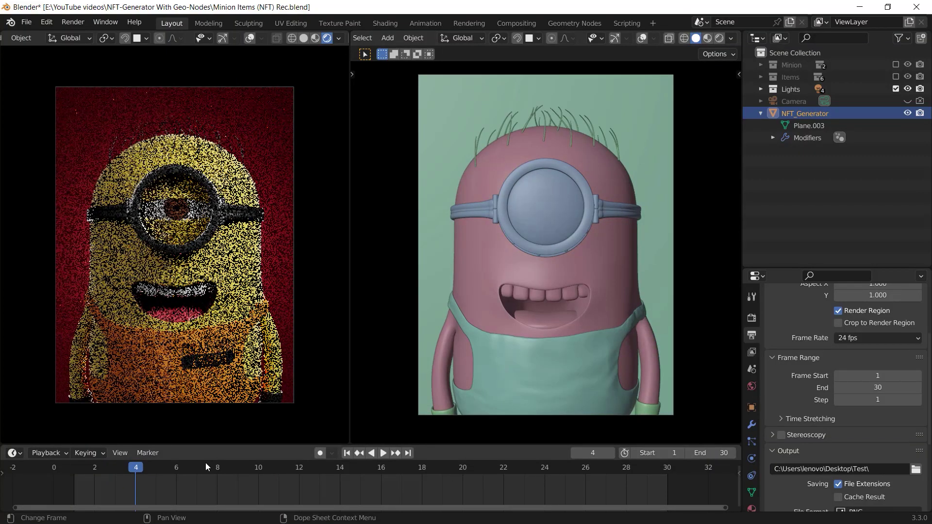
# Step: Set the animation's end frame to 1000
pyautogui.moveTo(205, 462); pyautogui.dragTo(266, 459)
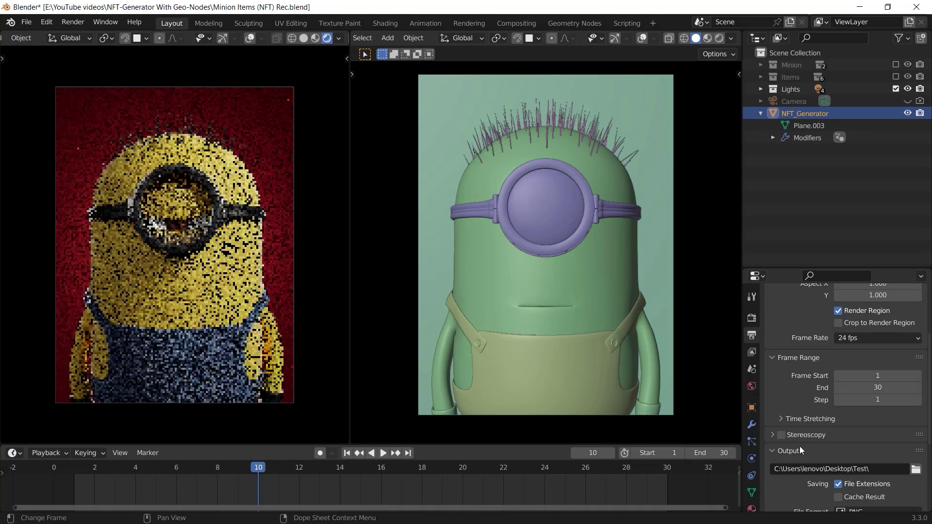
pyautogui.doubleClick(877, 387)
pyautogui.write('1000')
pyautogui.press('Return')
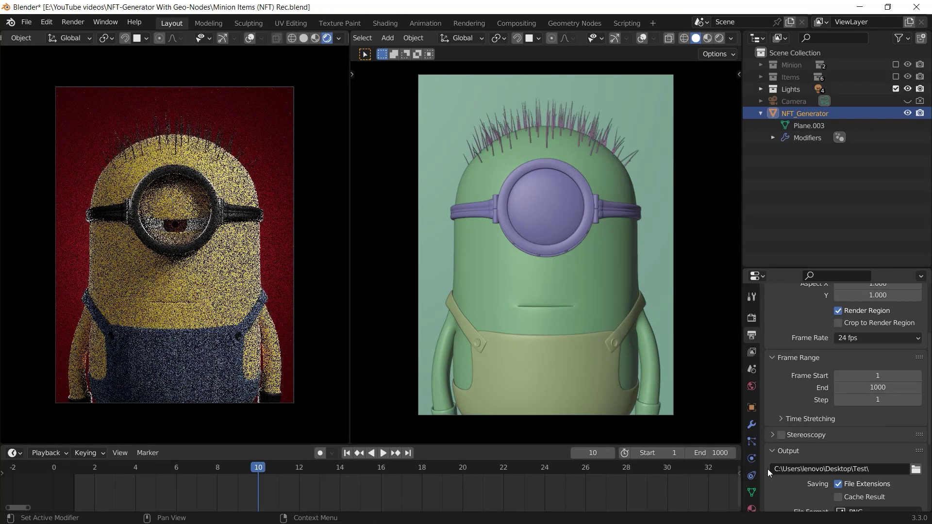
# Step: Fit the whole frame range in the timeline and scrub to frame 380 to preview the generated minion variants
pyautogui.press('Home')
pyautogui.moveTo(79, 470); pyautogui.dragTo(114, 467)
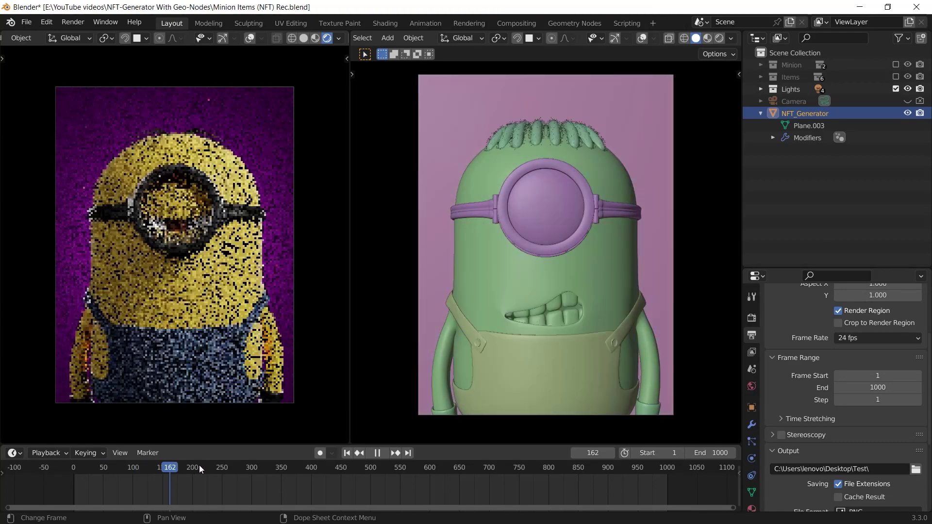
pyautogui.moveTo(199, 468); pyautogui.dragTo(299, 456)
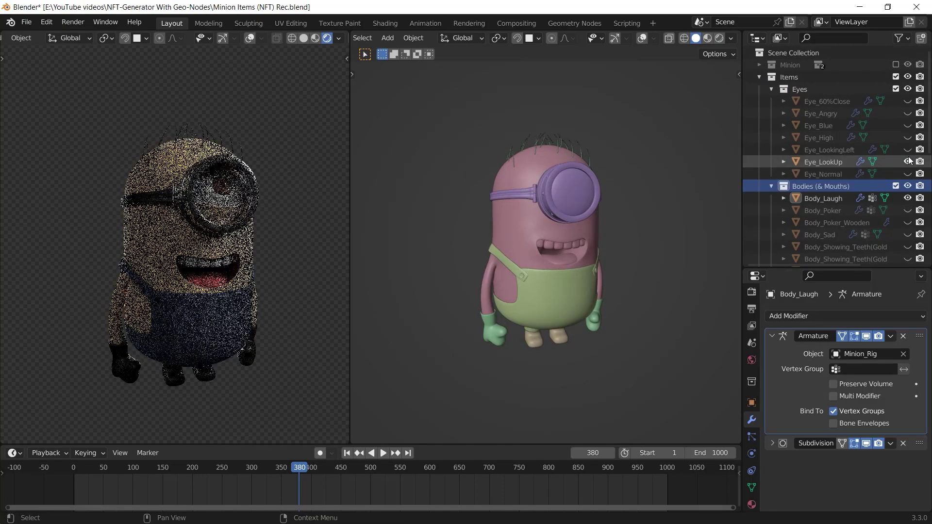
# Step: Hide Eye_LookUp, view Eye_Blue and Eye_High in turn, and make Eye_Angry the visible eye
pyautogui.click(908, 159)
pyautogui.click(909, 128)
pyautogui.click(909, 127)
pyautogui.click(910, 139)
pyautogui.click(909, 139)
pyautogui.click(907, 113)
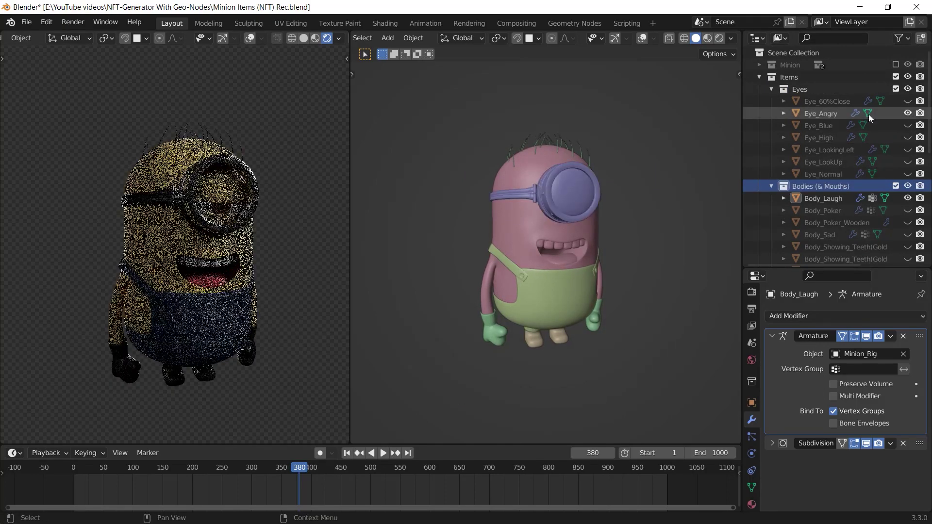
# Step: Hide Body_Laugh and make the body showing black teeth the visible one in the Bodies (& Mouths) collection
pyautogui.scroll(-3, 874, 122)
pyautogui.click(907, 142)
pyautogui.click(907, 190)
pyautogui.click(907, 189)
pyautogui.click(907, 214)
# Step: Preview the hair items one at a time, including the scattered and straight dreadlocks
pyautogui.scroll(-6, 903, 194)
pyautogui.click(908, 130)
pyautogui.moveTo(228, 282); pyautogui.dragTo(258, 281, button='middle')
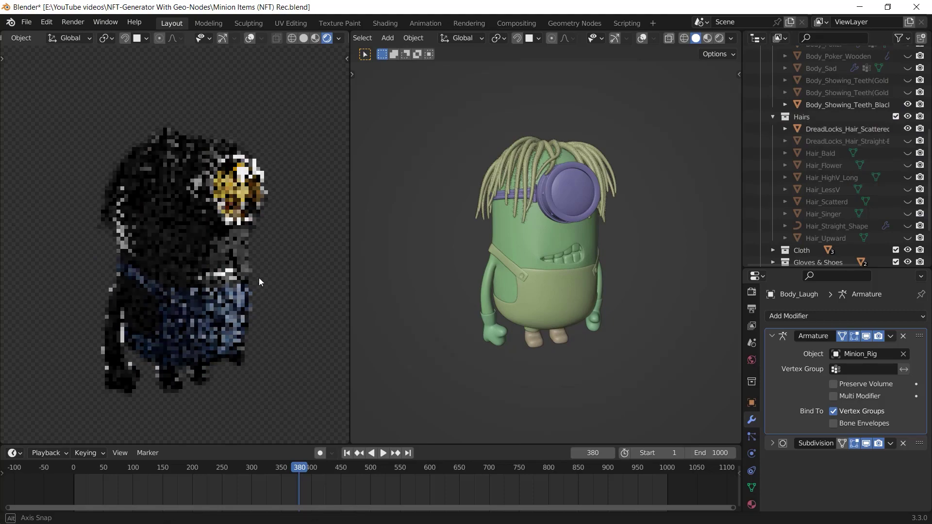
pyautogui.click(907, 129)
pyautogui.click(907, 153)
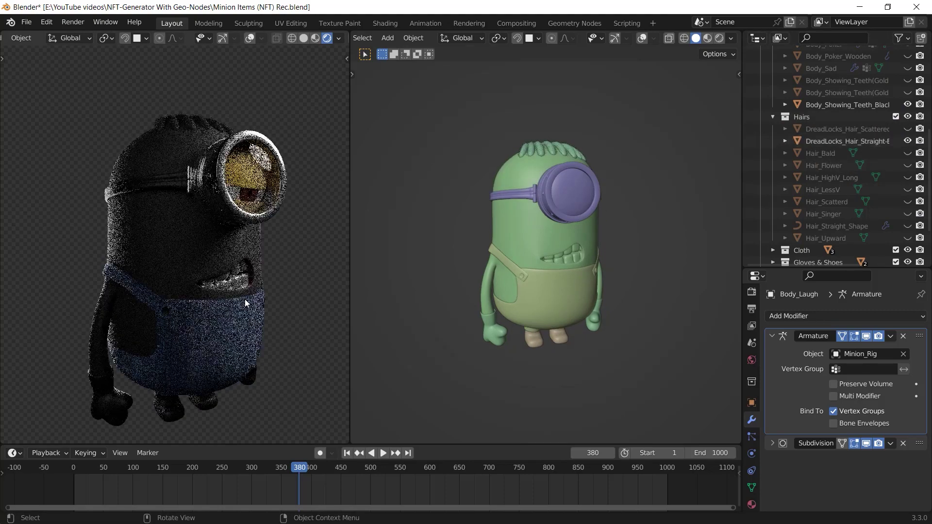
pyautogui.click(907, 153)
pyautogui.click(907, 177)
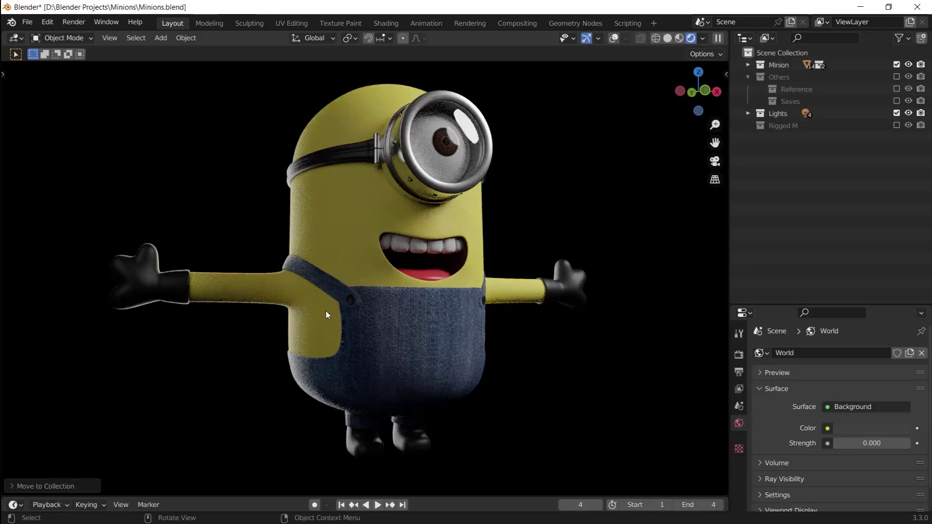
# Step: Extrude the selected side faces of the base minion shape
pyautogui.moveTo(546, 226); pyautogui.dragTo(499, 251, button='middle')
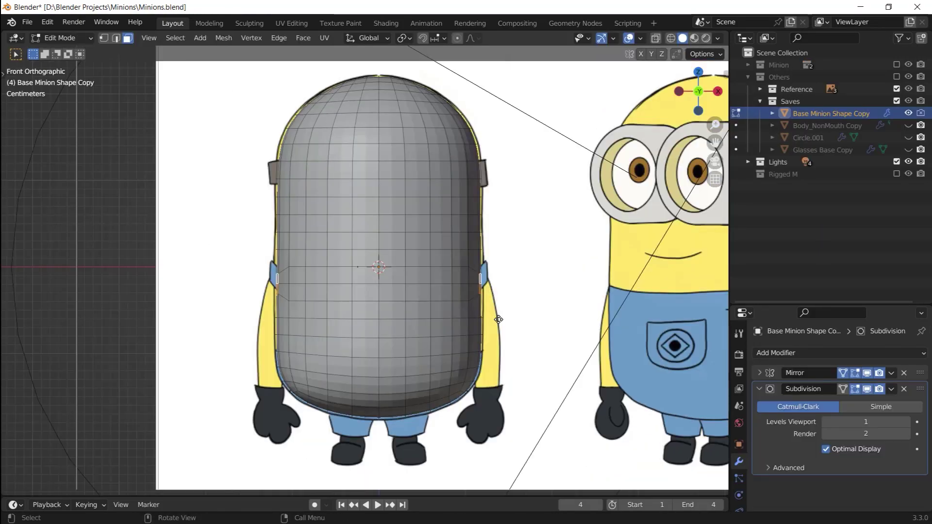
pyautogui.press('e')
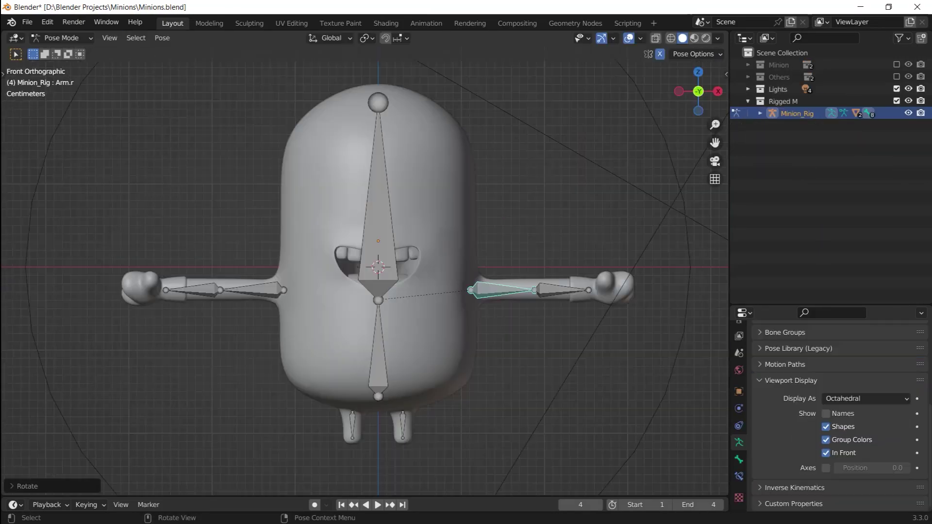
# Step: Rotate the Arm.r bone of Minion_Rig so the mirrored arms hang down beside the body
pyautogui.press('r')
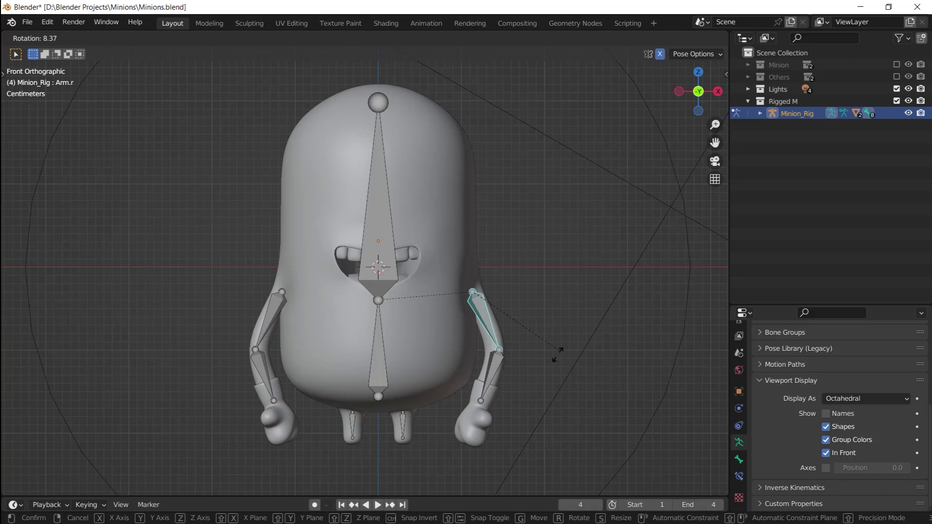
pyautogui.moveTo(873, 444); pyautogui.dragTo(876, 447)
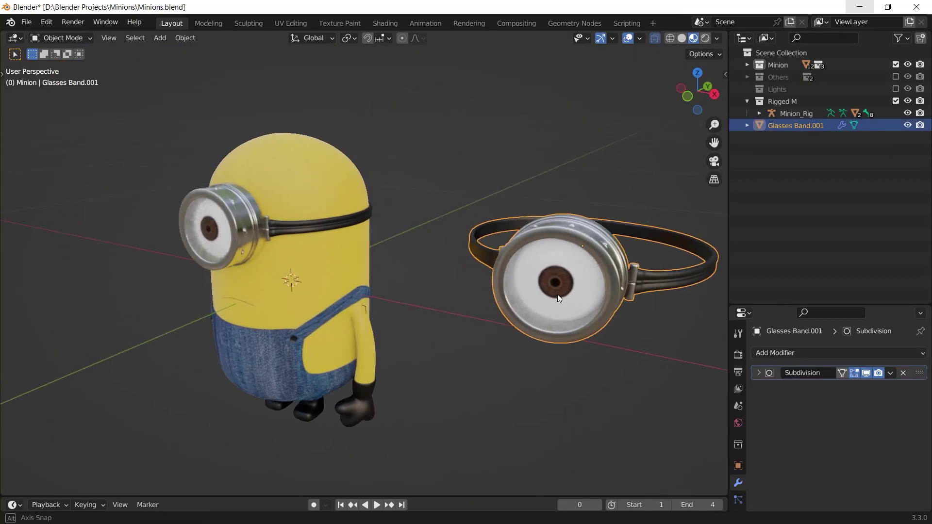
# Step: Try freely rotating and moving the detached goggles beside the minion as a single object
pyautogui.press('r')
pyautogui.press('r')
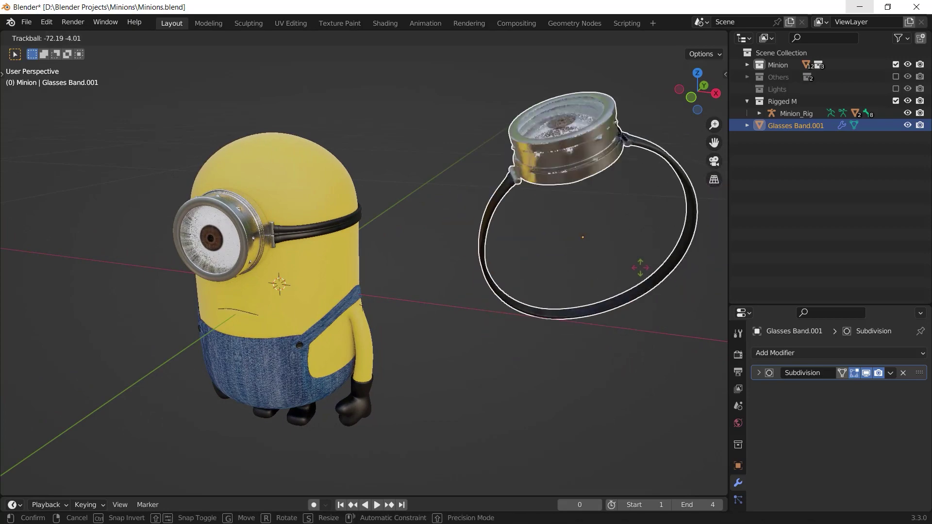
pyautogui.click(651, 331)
pyautogui.press('g')
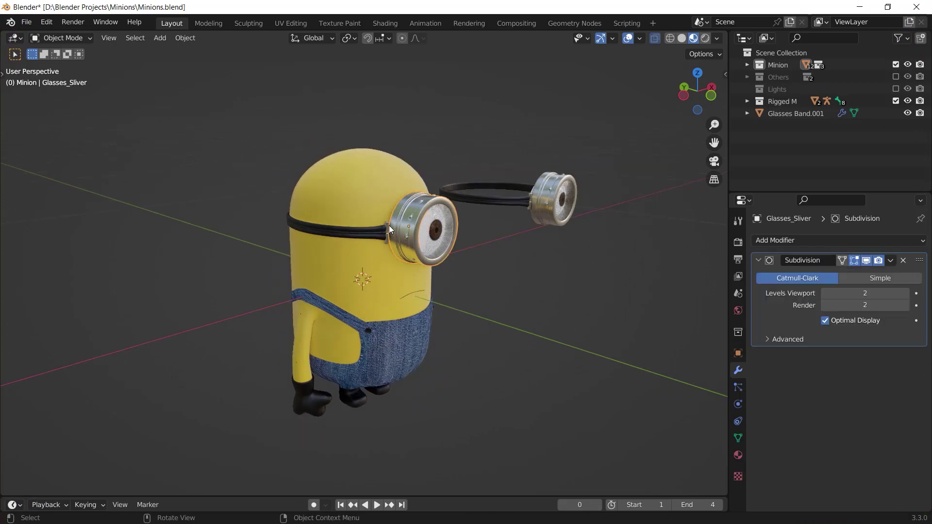
# Step: Select the goggles' silver frame, glass, band and hinge cylinder together on the minion's head
pyautogui.click(386, 228)
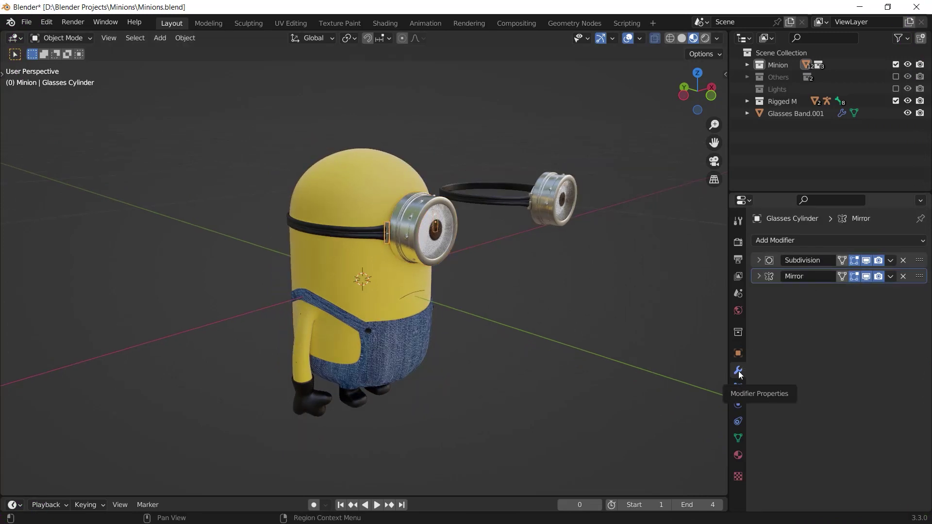
pyautogui.scroll(4, 362, 267)
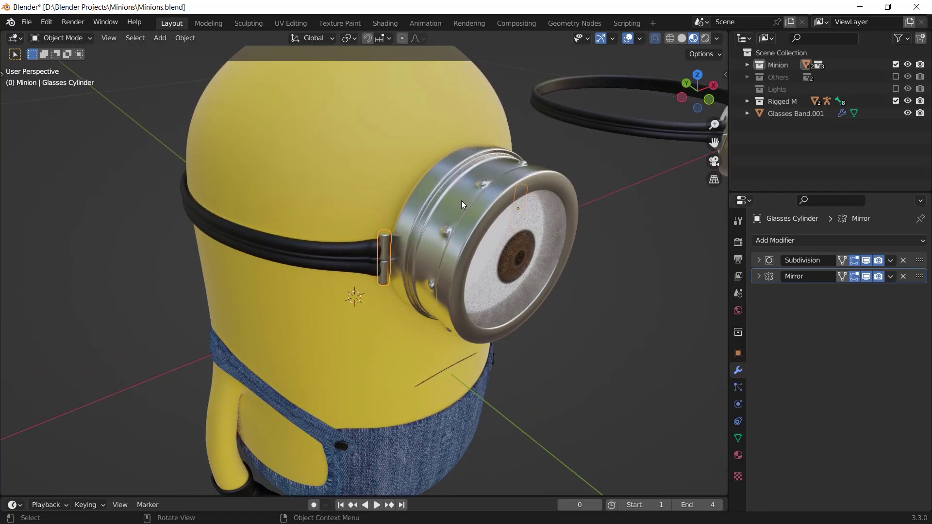
pyautogui.click(522, 232)
pyautogui.click(278, 246)
pyautogui.click(385, 243)
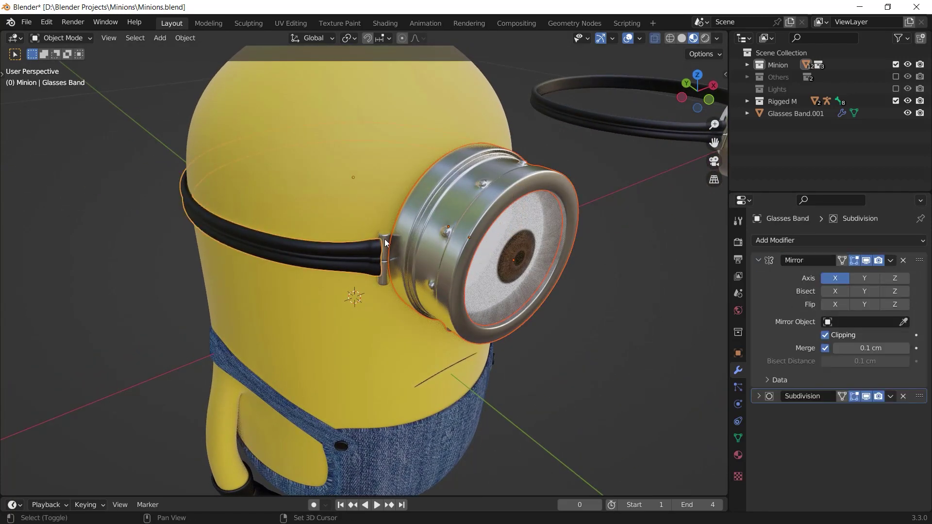
pyautogui.click(385, 242)
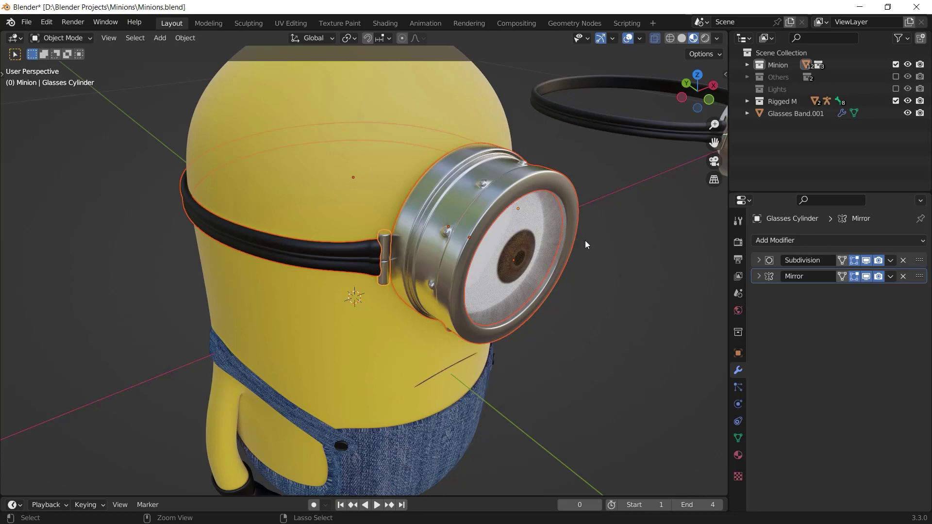
# Step: Undo the combined selection of the goggles parts
pyautogui.scroll(-5, 585, 244)
pyautogui.moveTo(585, 245); pyautogui.dragTo(581, 298, button='middle')
pyautogui.hotkey('ctrl', 'z')
pyautogui.click(581, 299)
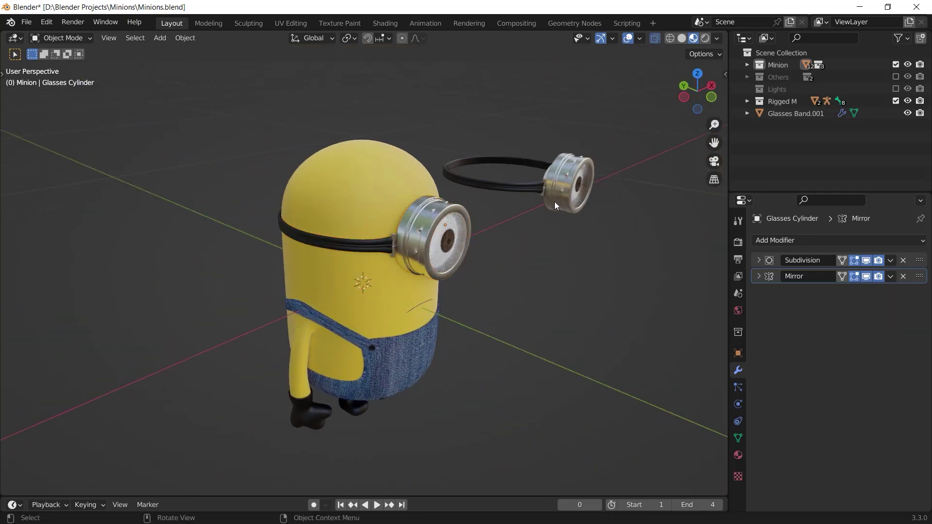
pyautogui.hotkey('ctrl', 'z')
pyautogui.hotkey('ctrl', 'z')
pyautogui.hotkey('ctrl', 'z')
pyautogui.hotkey('ctrl', 'z')
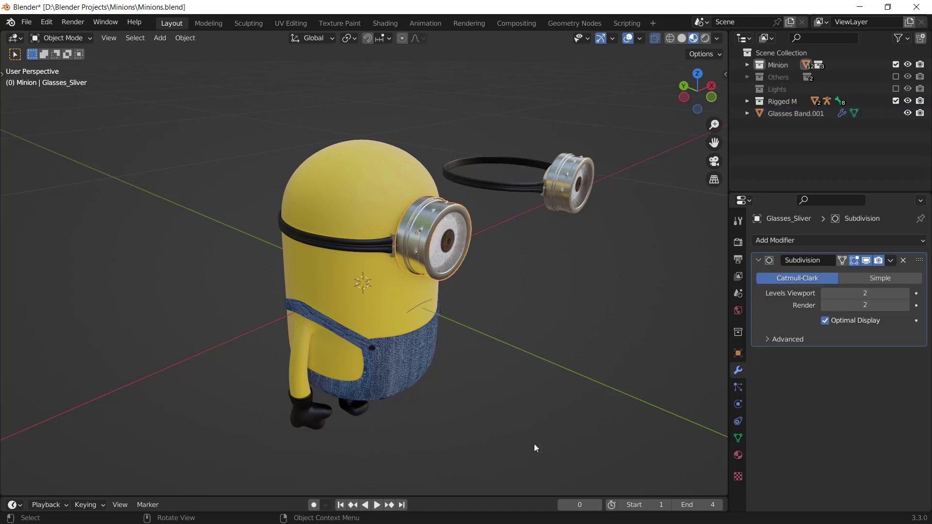
# Step: Apply the Subdivision and Mirror modifiers of the Glasses Cylinder on the minion's goggles
pyautogui.scroll(2, 476, 212)
pyautogui.click(359, 237)
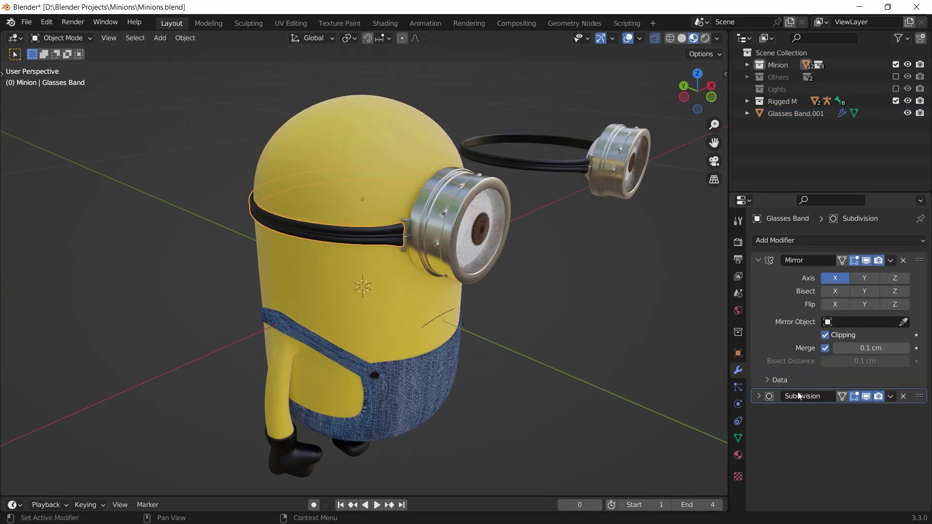
pyautogui.click(405, 222)
pyautogui.moveTo(473, 243); pyautogui.dragTo(845, 244, button='middle')
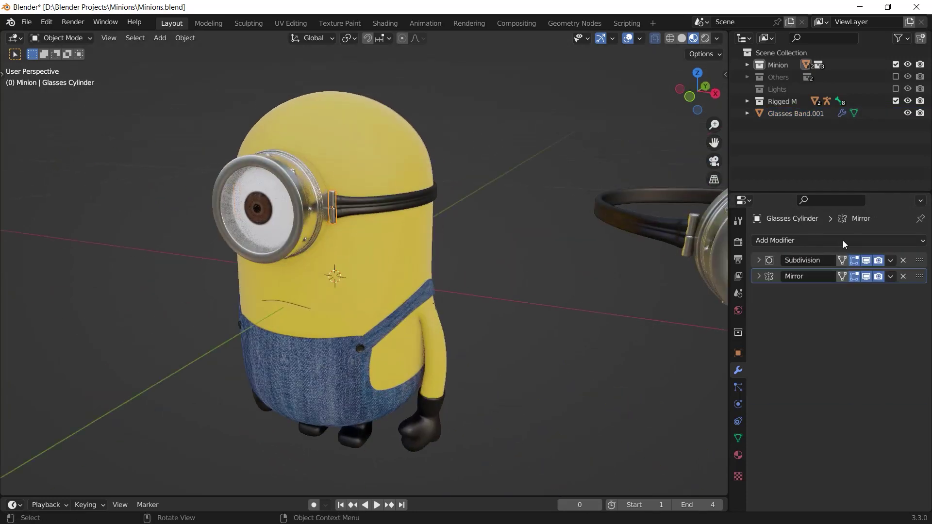
pyautogui.moveTo(359, 227); pyautogui.dragTo(586, 241, button='middle')
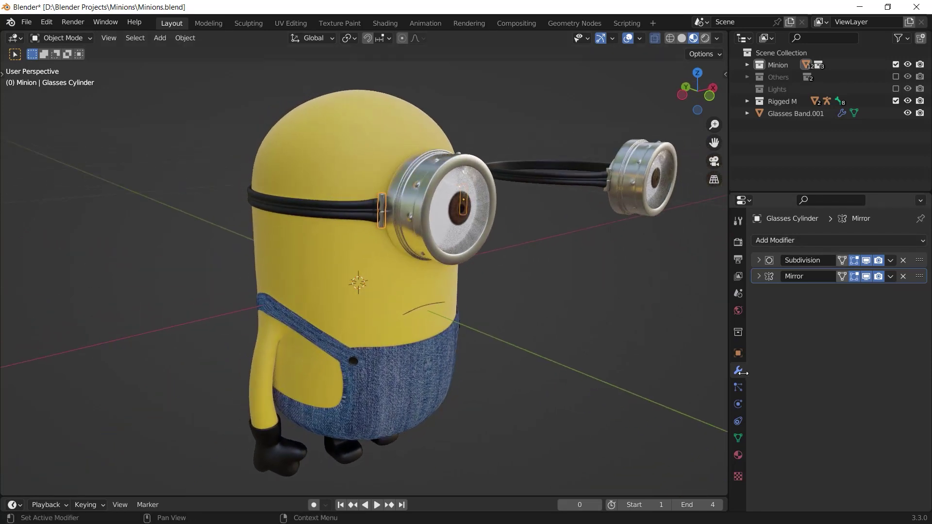
pyautogui.click(891, 260)
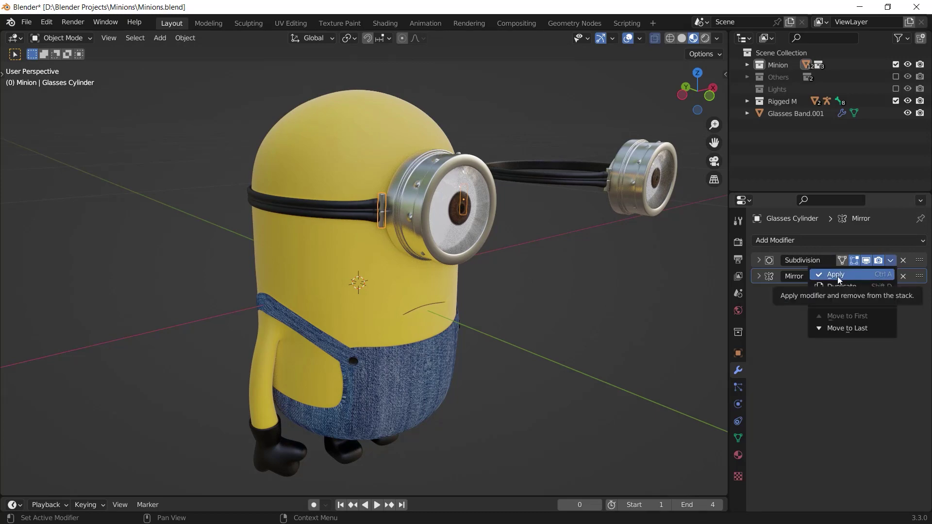
pyautogui.click(839, 276)
pyautogui.click(890, 261)
pyautogui.click(867, 276)
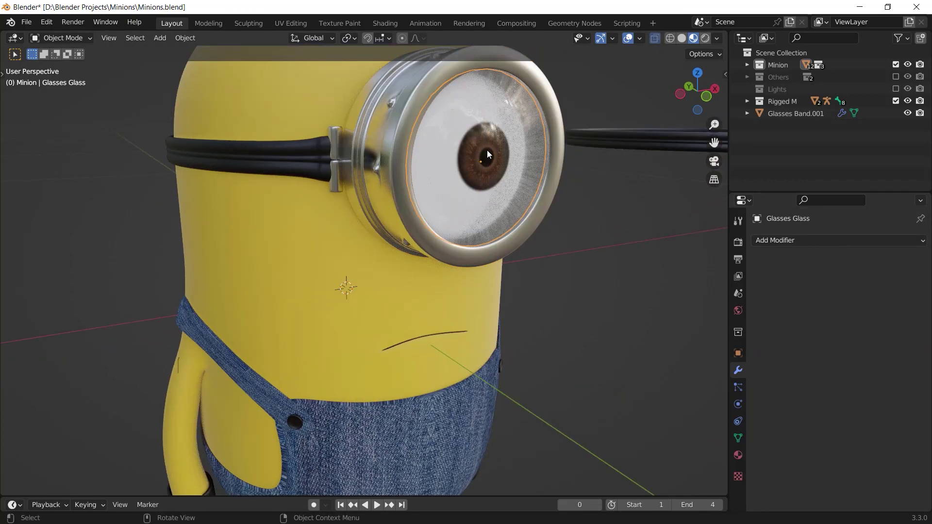
# Step: Apply the Mirror and Subdivision modifiers of the Glasses Band
pyautogui.click(488, 155)
pyautogui.click(247, 153)
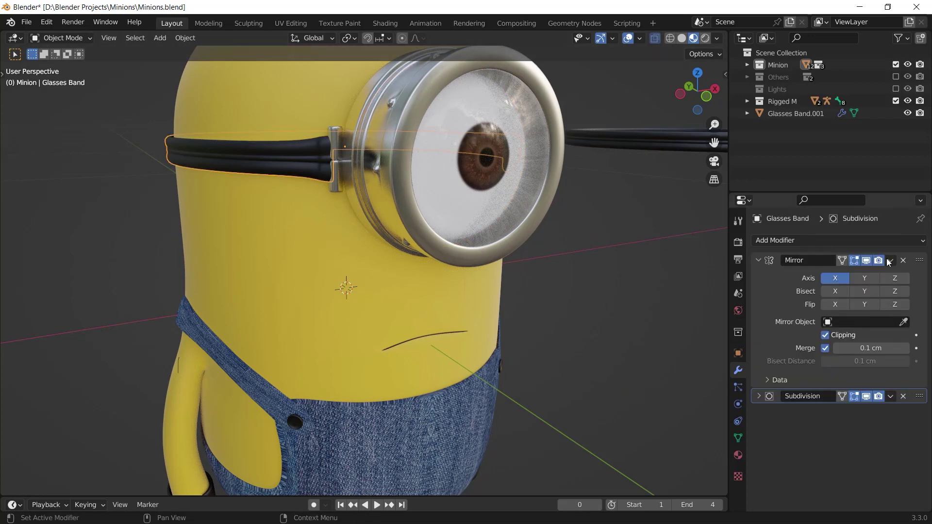
pyautogui.click(890, 260)
pyautogui.click(854, 276)
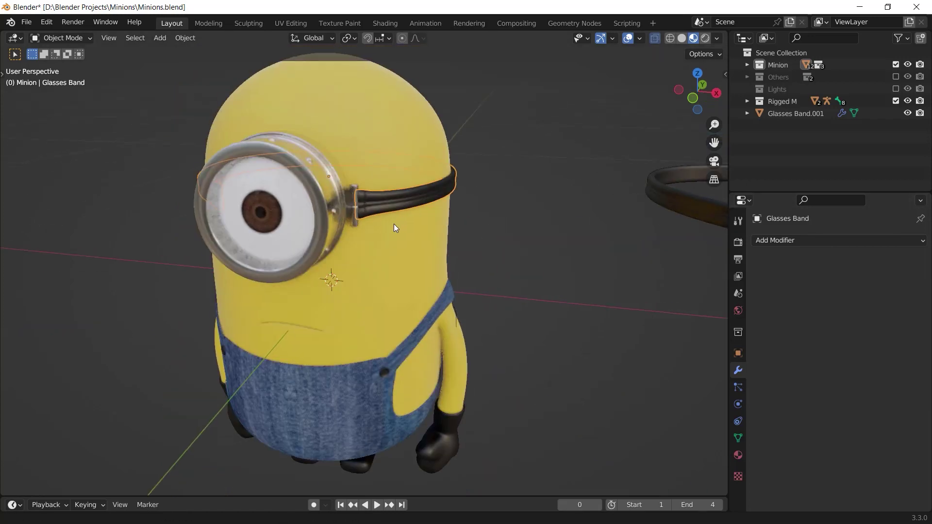
# Step: Join the glass, frame, hinge cylinder and other goggles parts into the Glasses Band object
pyautogui.click(284, 213)
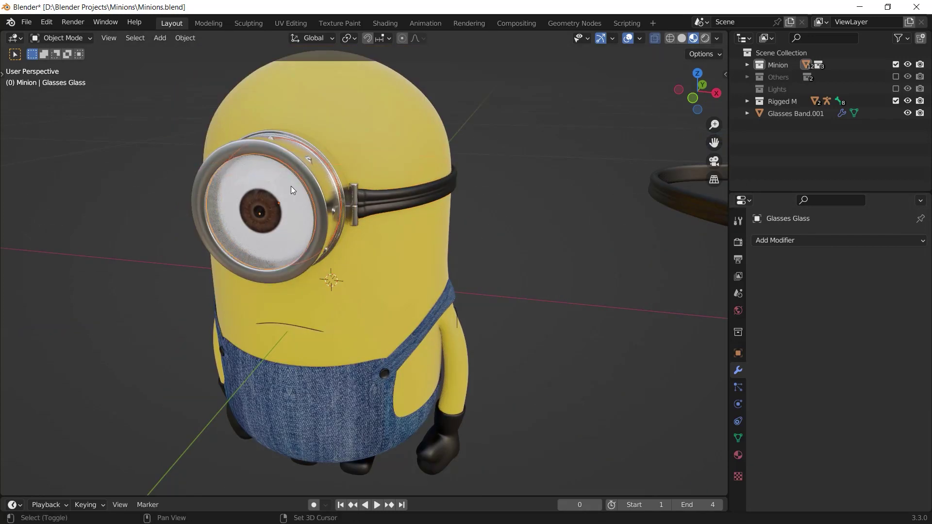
pyautogui.keyDown('shift'); pyautogui.click(425, 204); pyautogui.keyUp('shift')
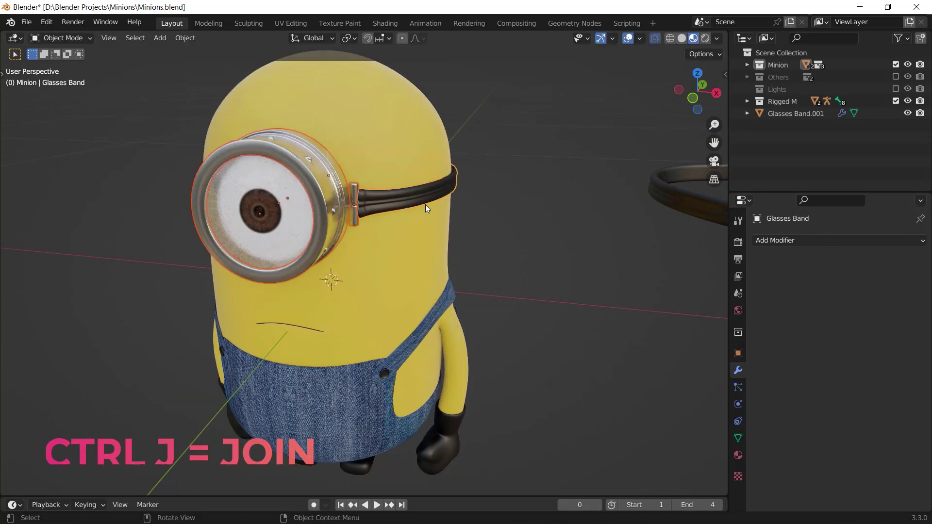
pyautogui.hotkey('ctrl', 'j')
pyautogui.moveTo(425, 205); pyautogui.dragTo(325, 144, button='middle')
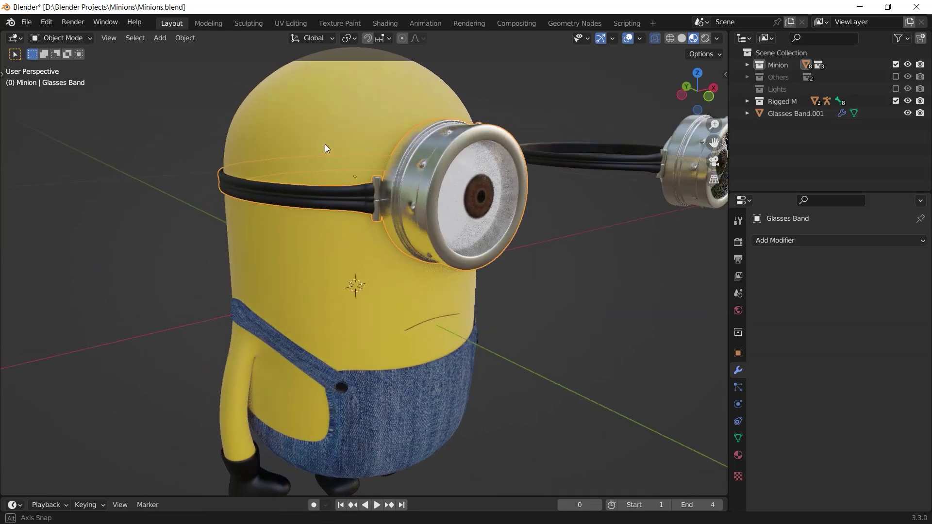
# Step: Try moving the joined goggles above the minion's head as one object
pyautogui.scroll(-6, 558, 293)
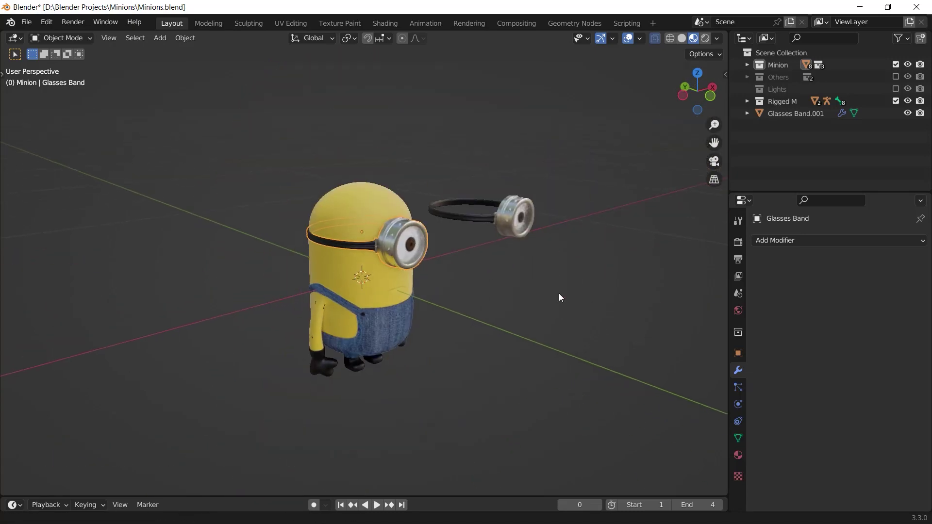
pyautogui.press('g')
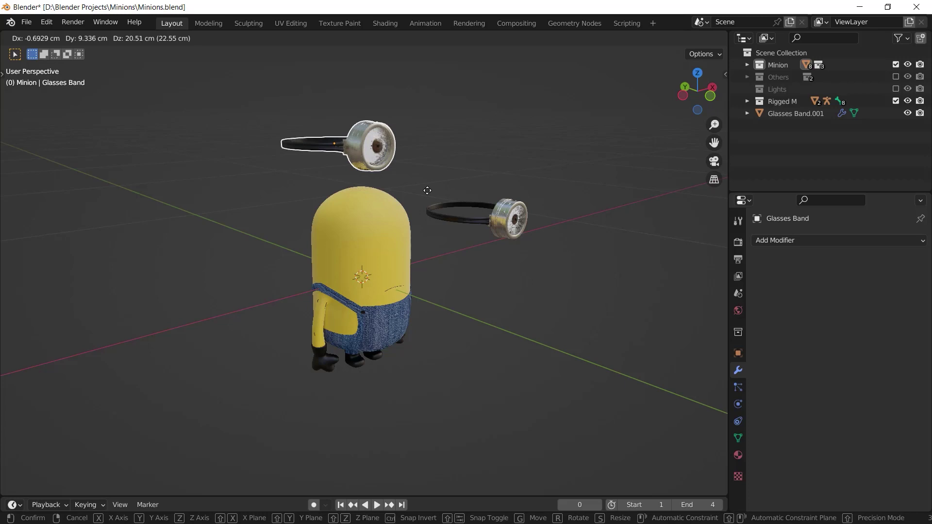
pyautogui.click(369, 140)
pyautogui.moveTo(369, 140); pyautogui.dragTo(468, 190, button='middle')
pyautogui.hotkey('ctrl', 'z')
pyautogui.scroll(3, 473, 177)
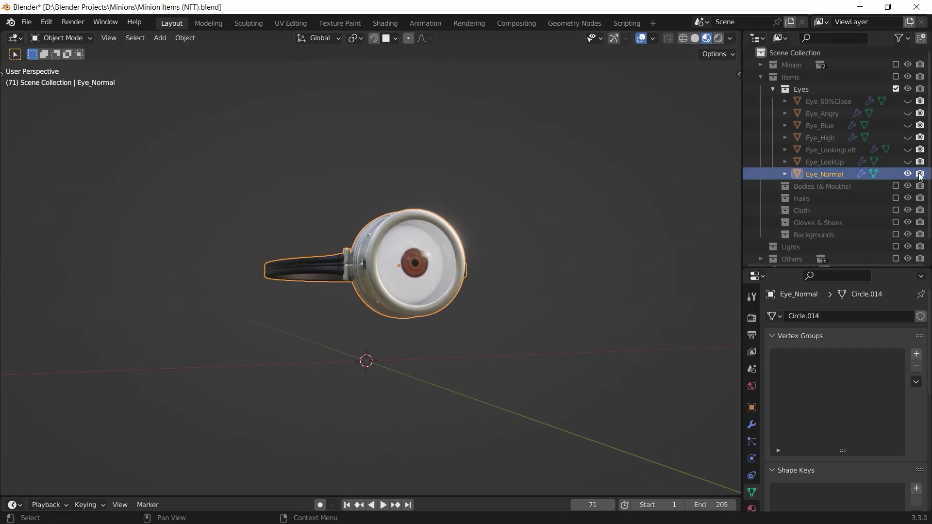
# Step: Preview Eye_LookingLeft, Eye_Blue and Eye_Angry one at a time in the Minion Items (NFT) file, starting by hiding Eye_Normal
pyautogui.click(907, 174)
pyautogui.click(907, 150)
pyautogui.click(437, 262)
pyautogui.click(907, 148)
pyautogui.click(907, 126)
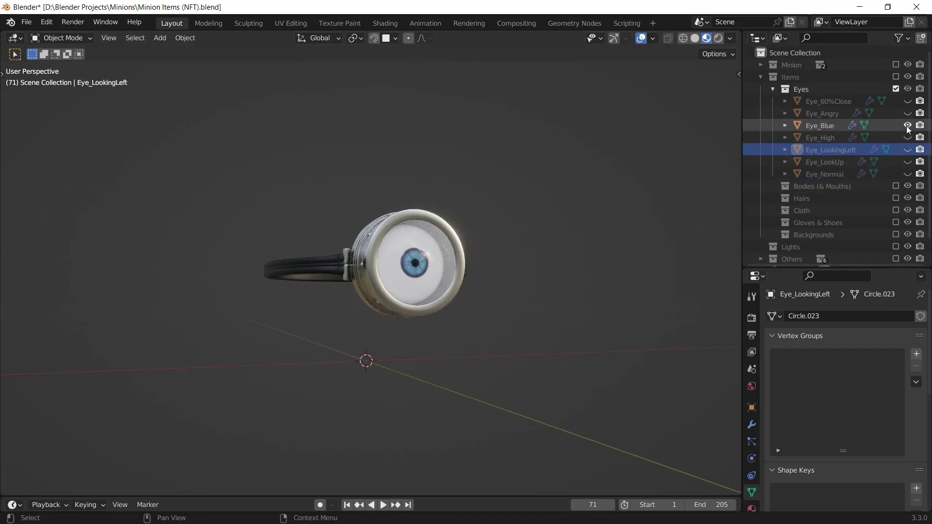
pyautogui.click(908, 113)
pyautogui.click(908, 125)
# Step: Make all the eye objects in the Eyes collection visible, from Eye_60%Close to Eye_Normal
pyautogui.moveTo(548, 269); pyautogui.dragTo(572, 274, button='middle')
pyautogui.moveTo(907, 126); pyautogui.dragTo(907, 173)
pyautogui.click(907, 101)
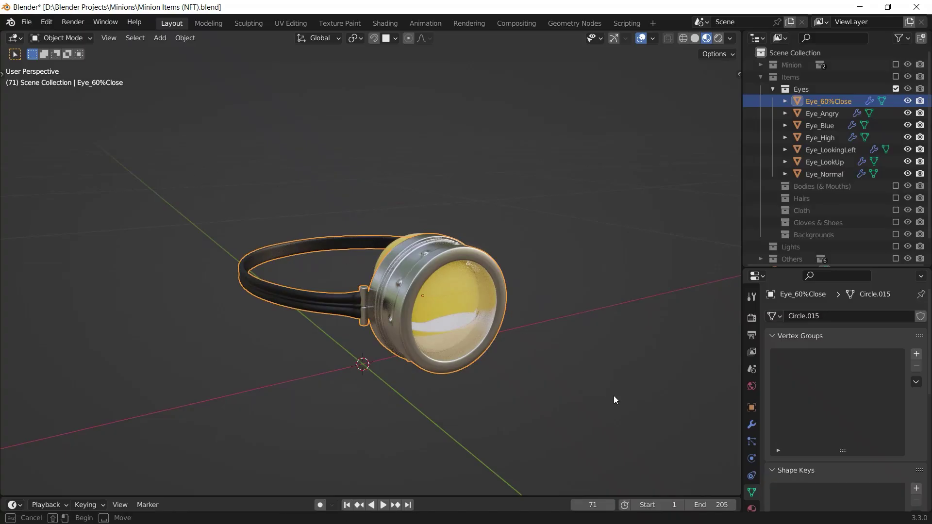
# Step: Select every object in the Eyes collection and apply its location
pyautogui.moveTo(248, 211); pyautogui.dragTo(626, 412)
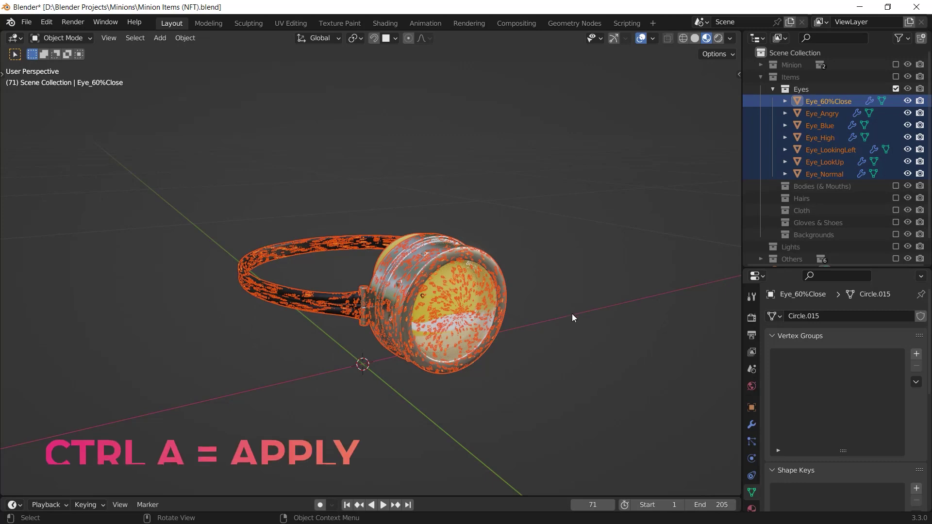
pyautogui.hotkey('ctrl', 'a')
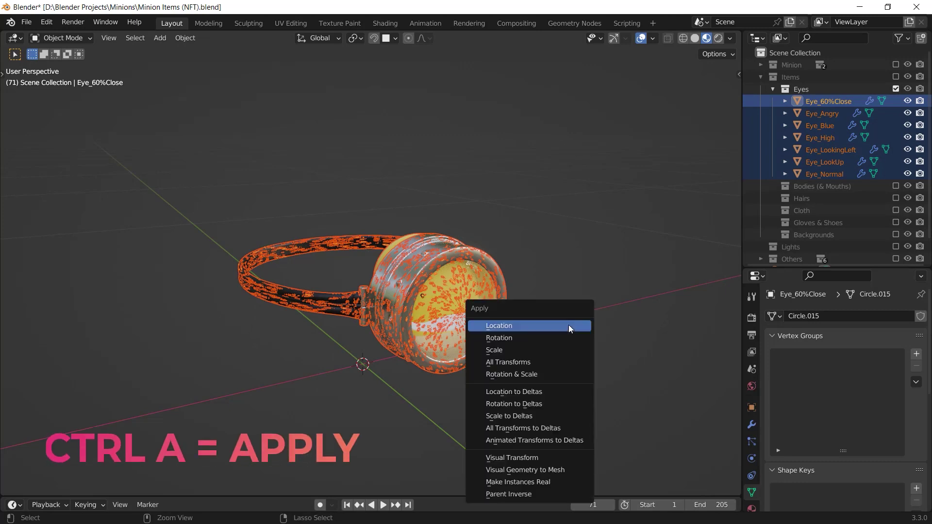
pyautogui.click(501, 326)
pyautogui.moveTo(342, 376); pyautogui.dragTo(382, 368, button='middle')
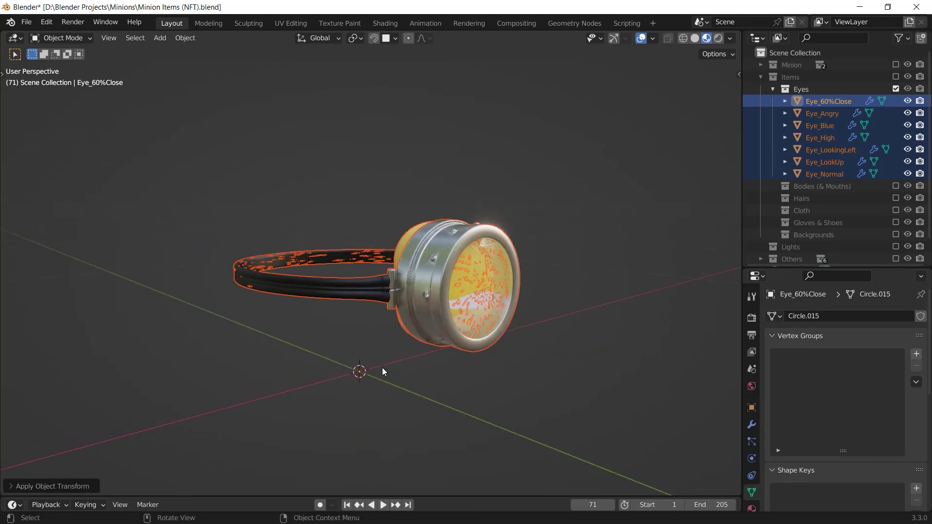
# Step: Preview Eye_Normal on its own by hiding the other eye objects, and swap it for Eye_LookingLeft
pyautogui.moveTo(907, 100); pyautogui.dragTo(908, 160)
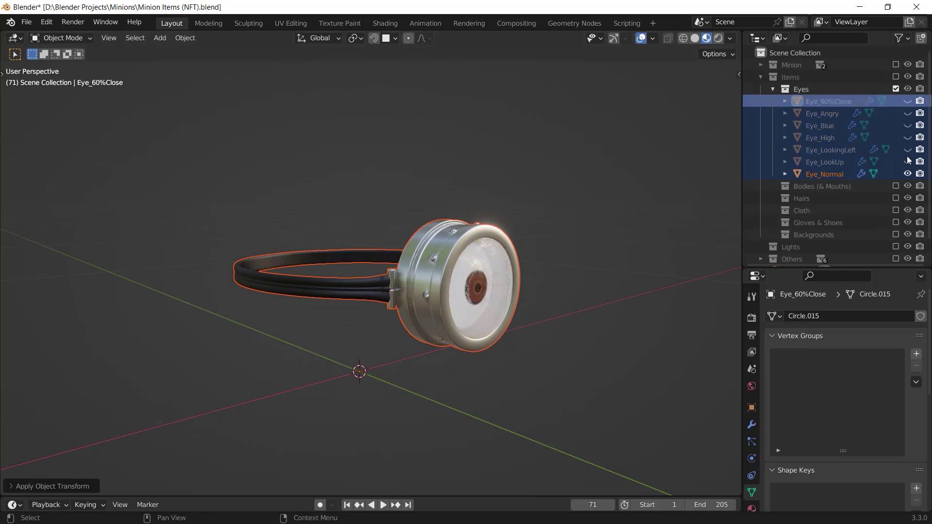
pyautogui.click(390, 383)
pyautogui.click(432, 306)
pyautogui.click(907, 174)
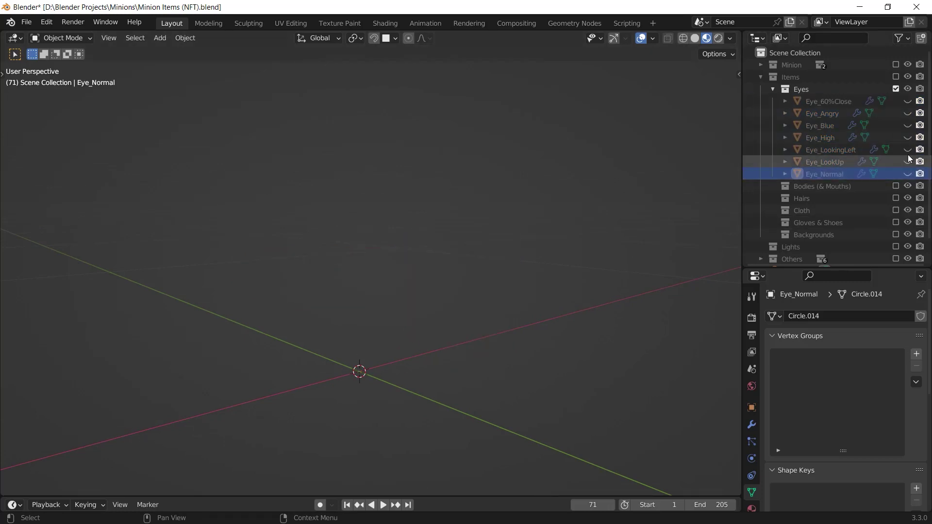
pyautogui.click(907, 149)
pyautogui.click(427, 327)
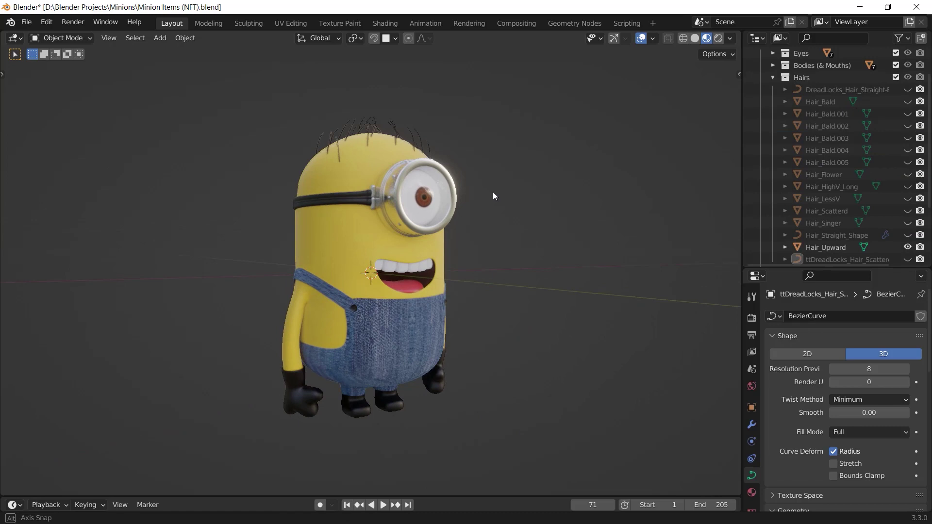
# Step: Select several minion items, including the goggles, one at a time to check each item's origin point, and undo the last selections
pyautogui.moveTo(493, 192); pyautogui.dragTo(400, 266, button='middle')
pyautogui.click(414, 305)
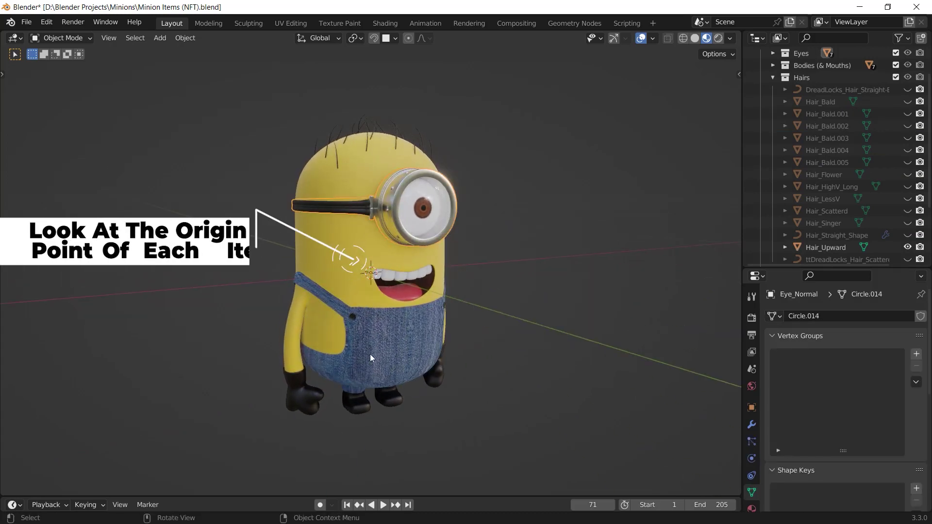
pyautogui.click(382, 217)
pyautogui.click(371, 132)
pyautogui.moveTo(467, 164); pyautogui.dragTo(481, 177, button='middle')
pyautogui.hotkey('ctrl', 'z')
pyautogui.hotkey('ctrl', 'z')
# Step: Show the scattered dreadlocks hair in place of Hair_Upward and check its origin point with a trial move
pyautogui.click(907, 259)
pyautogui.click(907, 247)
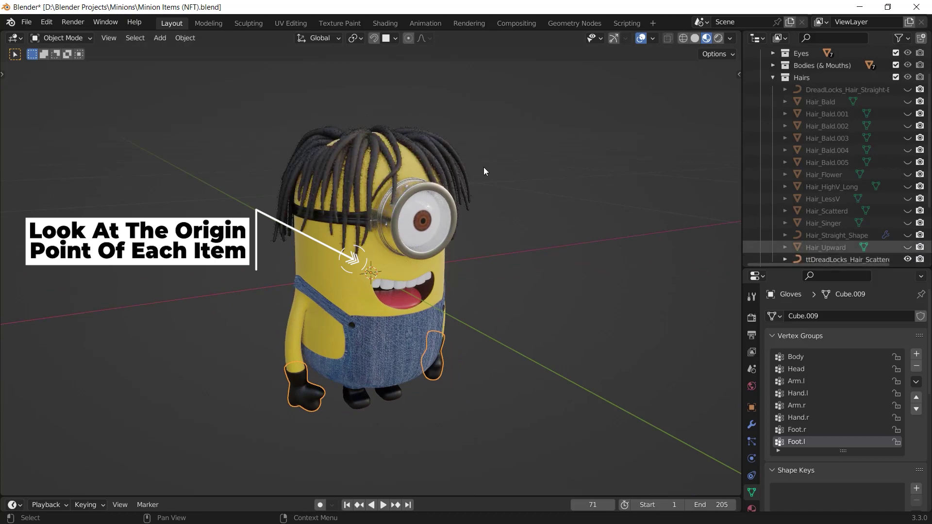
pyautogui.click(449, 179)
pyautogui.moveTo(414, 144); pyautogui.dragTo(433, 137, button='middle')
pyautogui.press('g')
pyautogui.rightClick(367, 265)
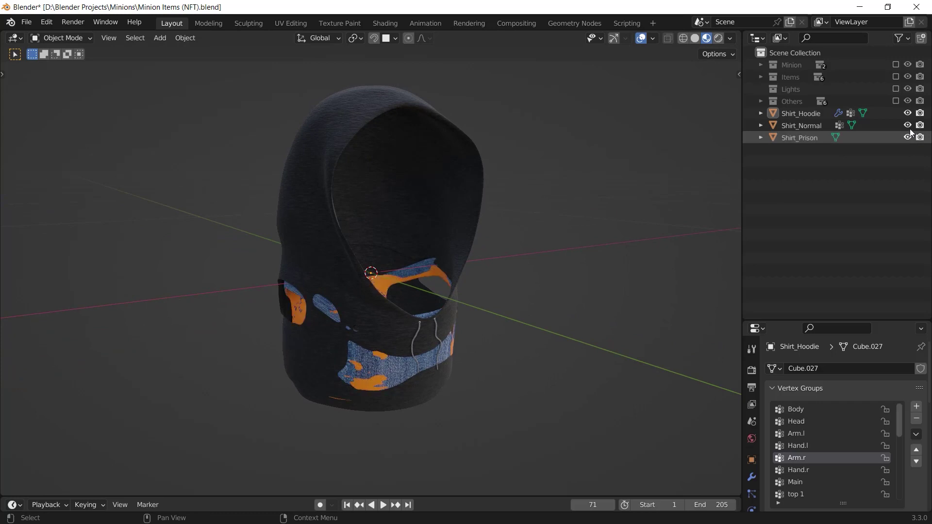
# Step: Preview Shirt_Hoodie, Shirt_Normal and Shirt_Prison by hiding the other shirts, and make all three visible again
pyautogui.click(908, 137)
pyautogui.click(908, 126)
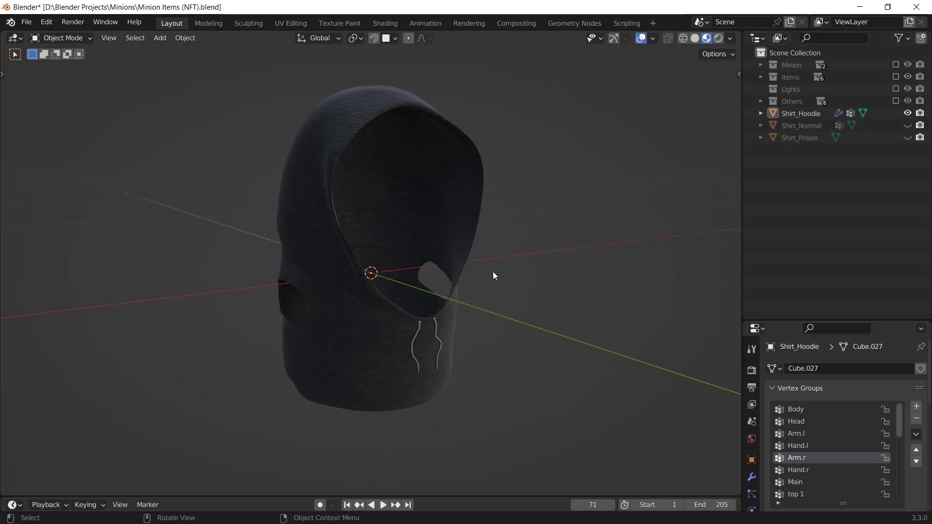
pyautogui.moveTo(493, 275); pyautogui.dragTo(544, 271, button='middle')
pyautogui.click(907, 113)
pyautogui.click(907, 137)
pyautogui.click(907, 125)
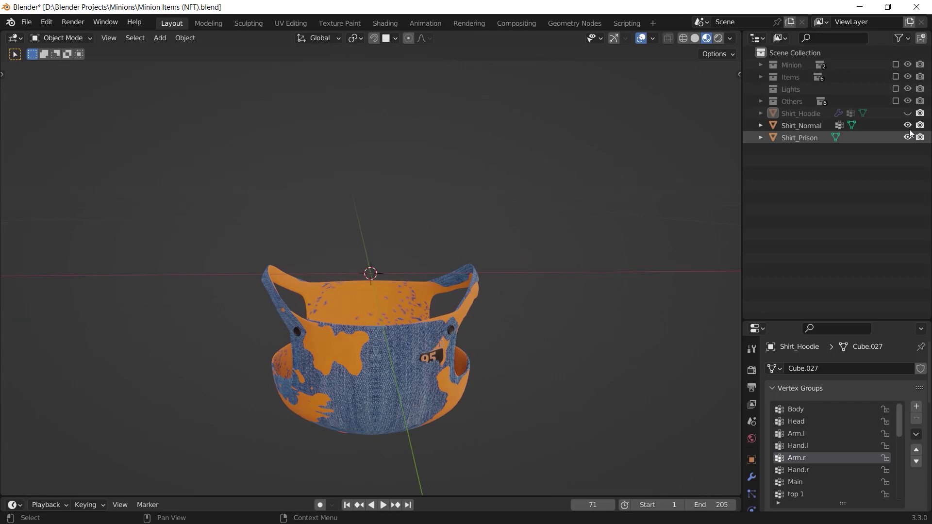
pyautogui.click(908, 125)
pyautogui.click(907, 126)
pyautogui.click(907, 113)
# Step: Move Shirt_Hoodie, Shirt_Normal and Shirt_Prison together into a new collection named Clothes
pyautogui.moveTo(172, 133); pyautogui.dragTo(625, 399)
pyautogui.scroll(-3, 562, 288)
pyautogui.moveTo(562, 287); pyautogui.dragTo(564, 286, button='middle')
pyautogui.press('m')
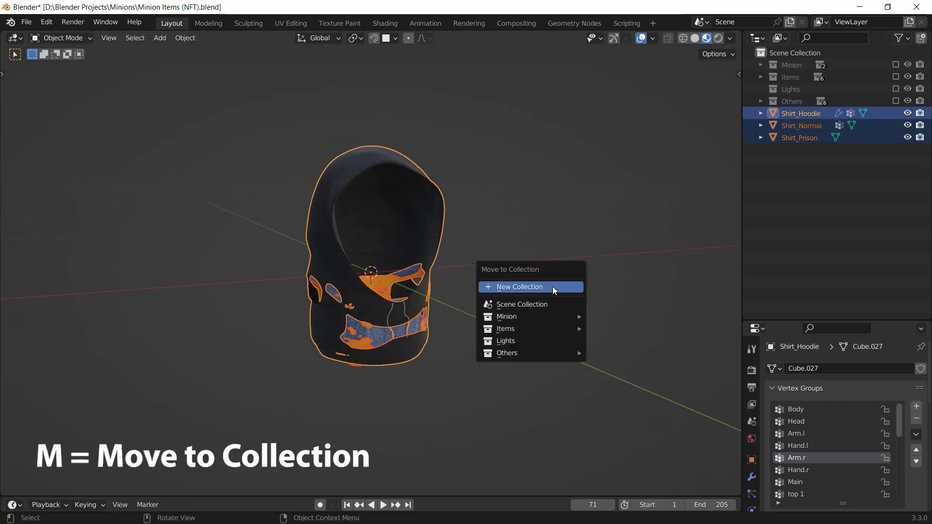
pyautogui.click(554, 288)
pyautogui.write('Clothes')
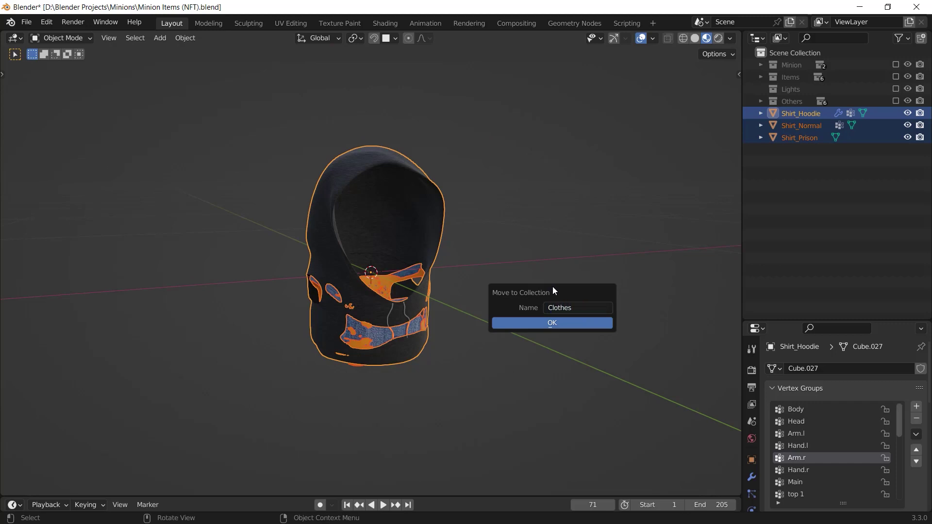
pyautogui.press('Return')
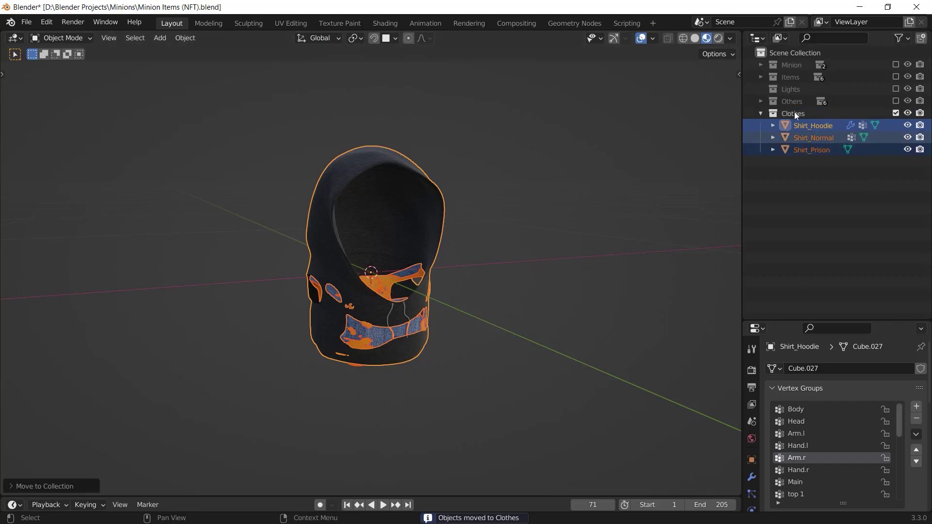
pyautogui.click(793, 112)
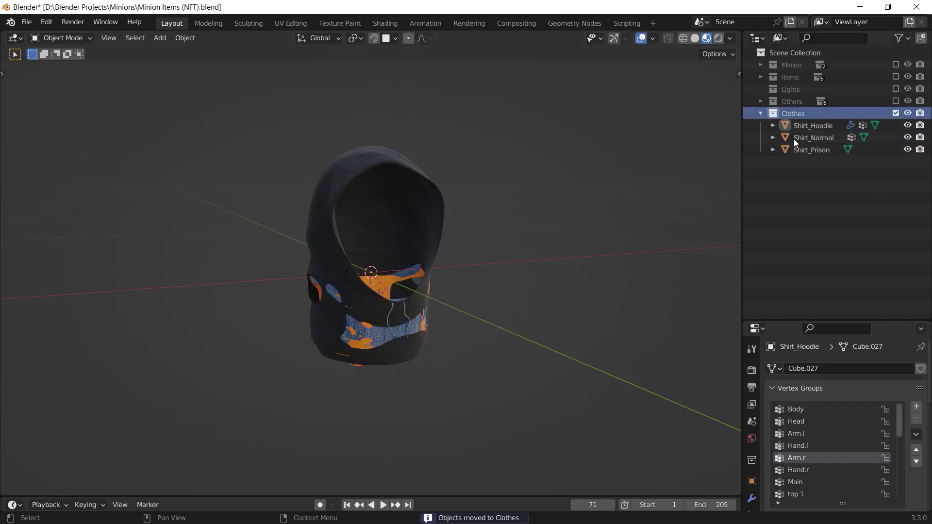
pyautogui.moveTo(473, 318); pyautogui.dragTo(544, 316, button='middle')
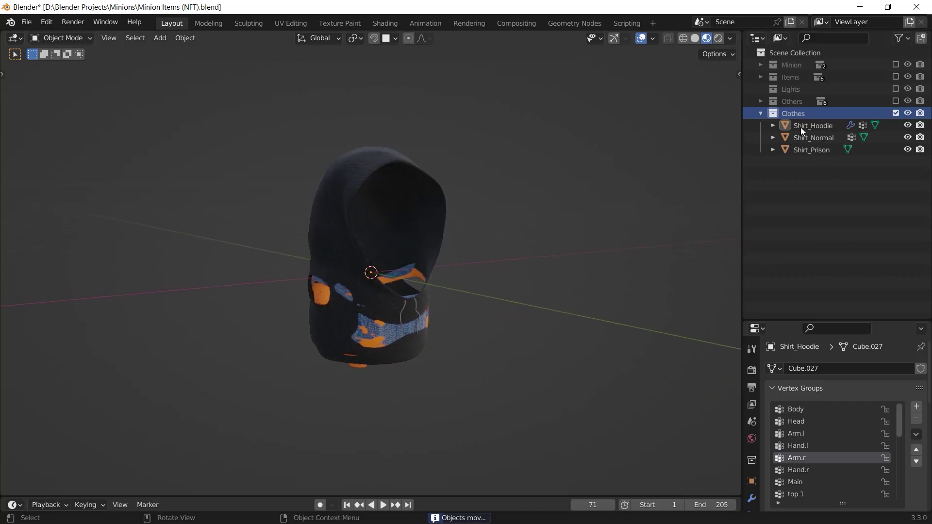
# Step: Hide Shirt_Hoodie and Shirt_Prison, and duplicate Shirt_Normal six times in place within the Clothes collection
pyautogui.click(907, 126)
pyautogui.click(907, 150)
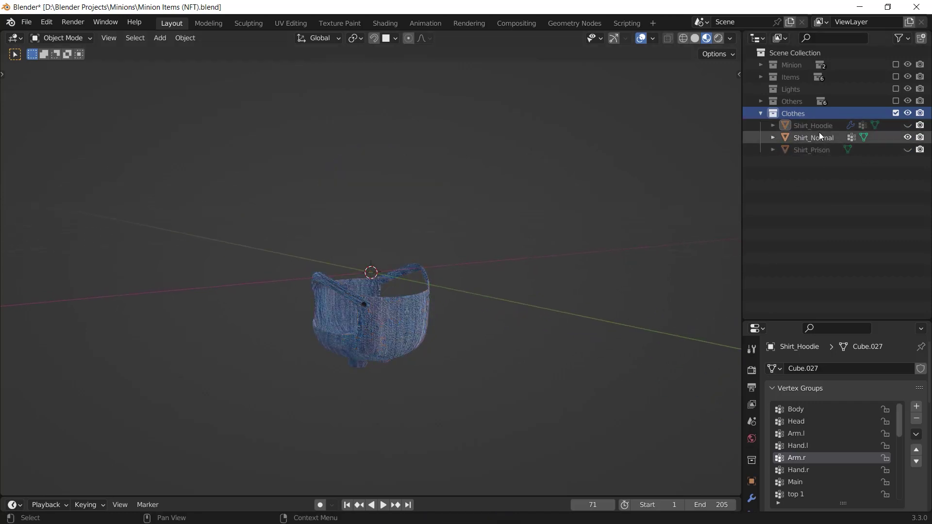
pyautogui.click(819, 136)
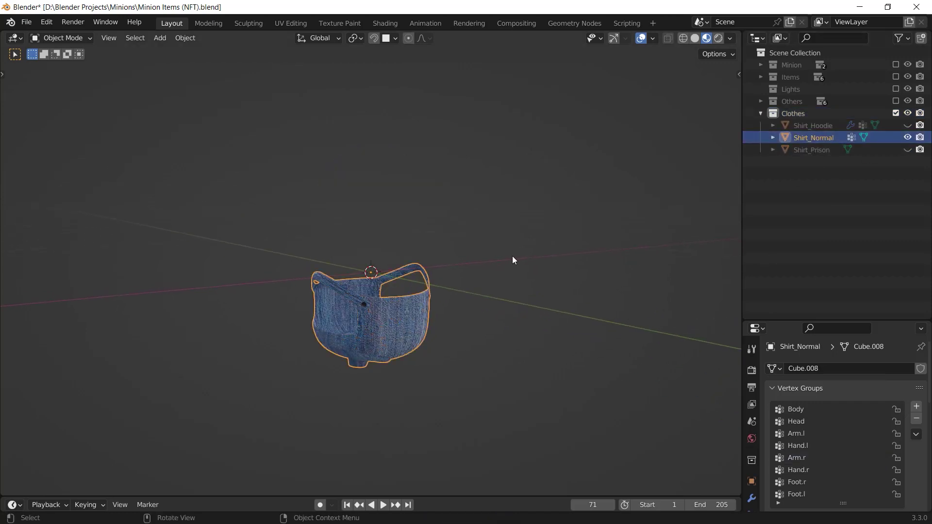
pyautogui.hotkey('shift', 'd')
pyautogui.rightClick(462, 317)
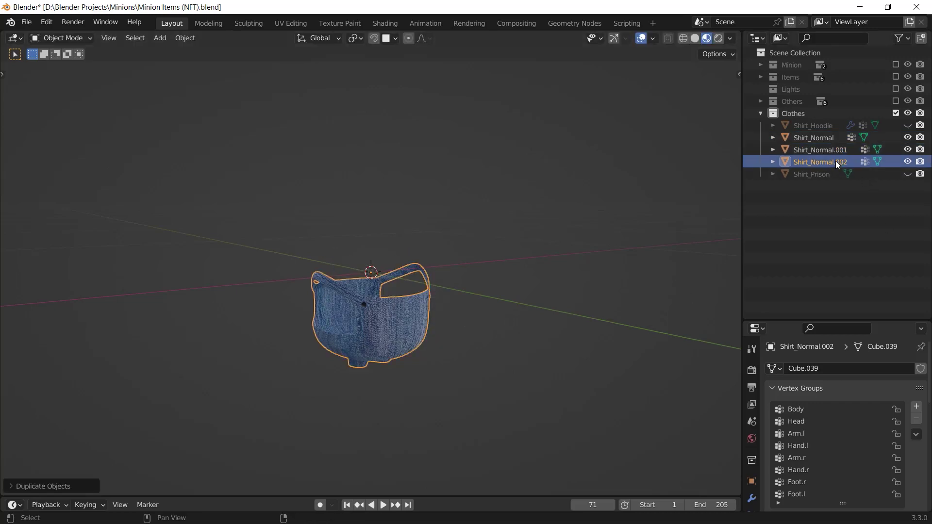
pyautogui.hotkey('ctrl', 'v')
pyautogui.hotkey('ctrl', 'v')
pyautogui.hotkey('ctrl', 'v')
pyautogui.hotkey('ctrl', 'v')
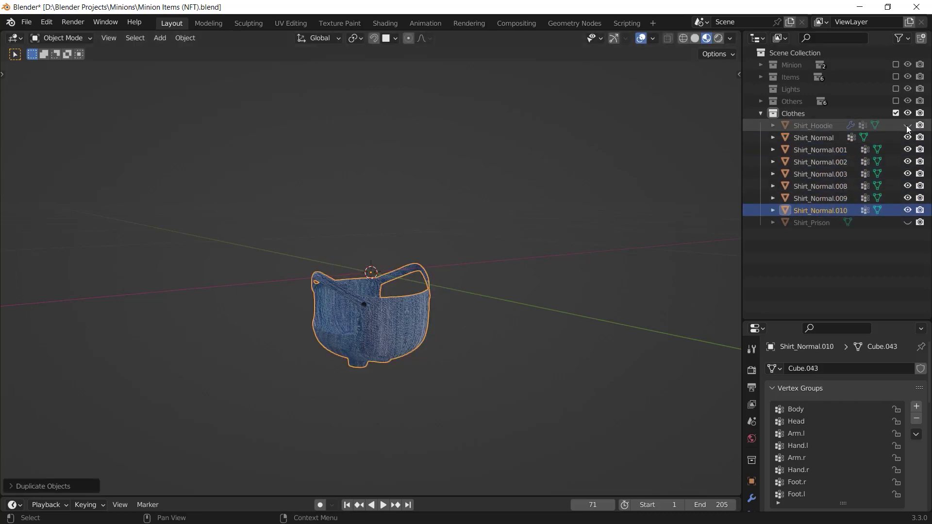
pyautogui.moveTo(421, 328); pyautogui.dragTo(457, 331, button='middle')
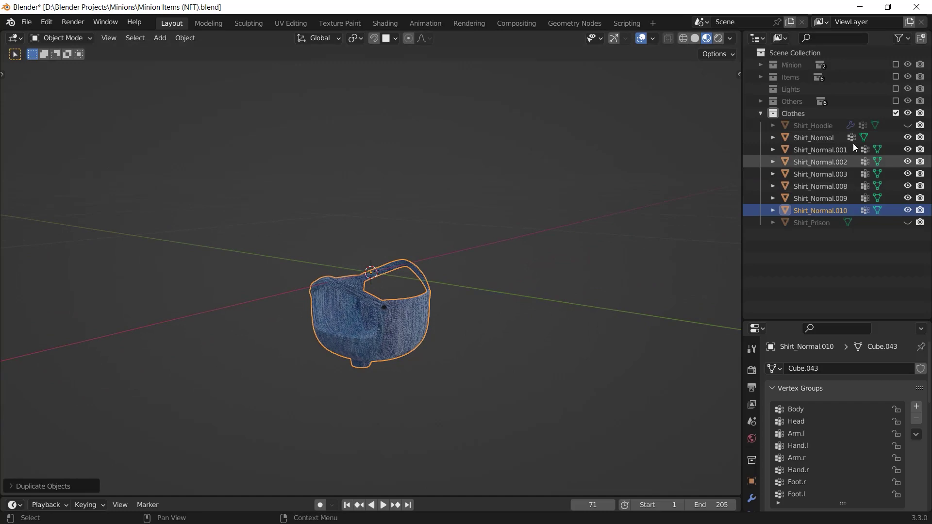
pyautogui.click(907, 126)
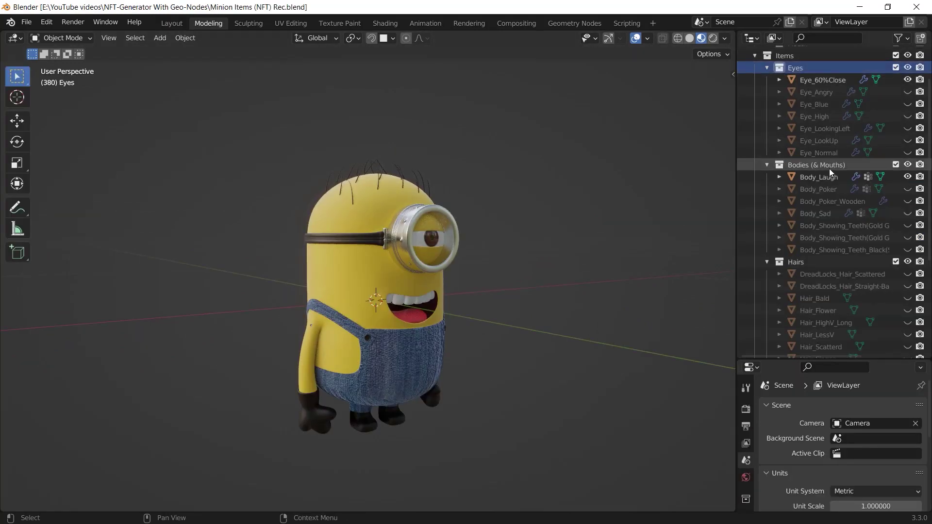
pyautogui.click(825, 165)
pyautogui.scroll(-5, 826, 165)
pyautogui.scroll(8, 806, 97)
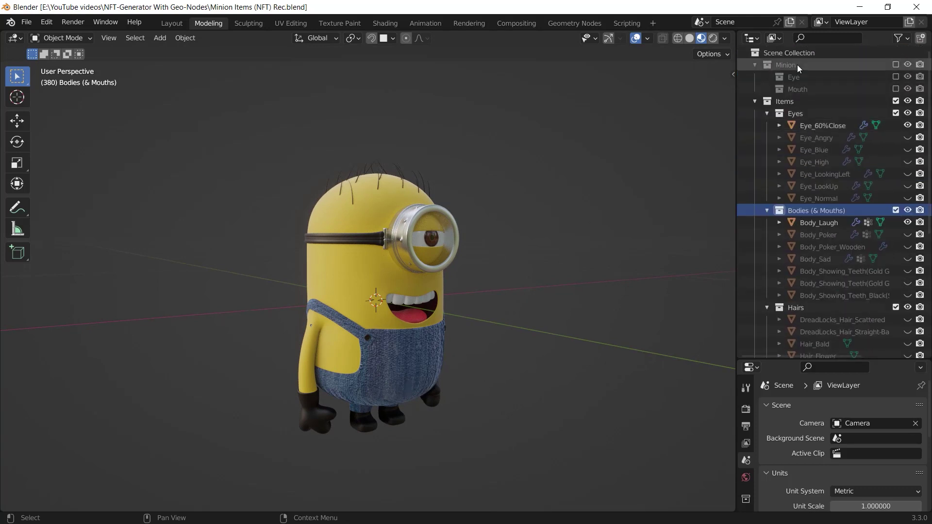
# Step: Open the Geometry Nodes workspace and add a mesh plane to the scene
pyautogui.click(589, 23)
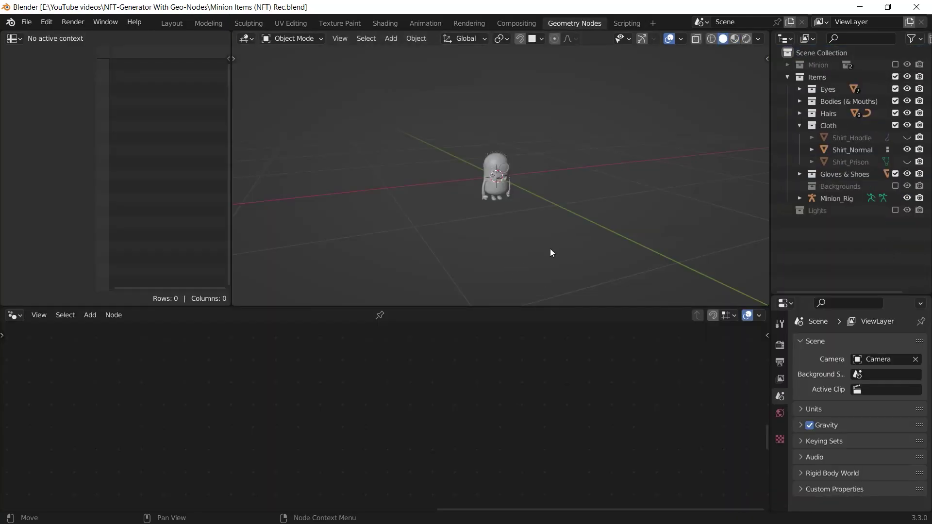
pyautogui.hotkey('shift', 'a')
pyautogui.click(580, 184)
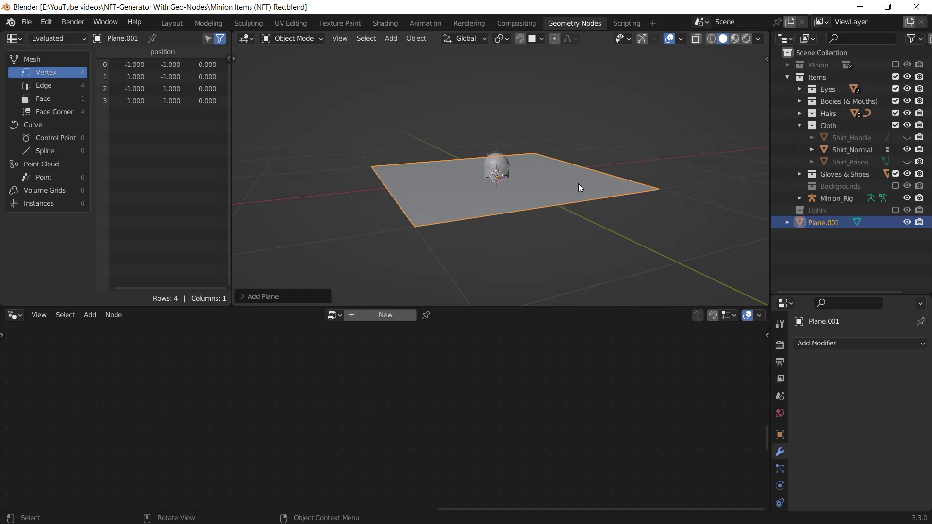
# Step: Merge all vertices of the new plane at its center into a single vertex and return to Object Mode
pyautogui.click(303, 42)
pyautogui.click(296, 60)
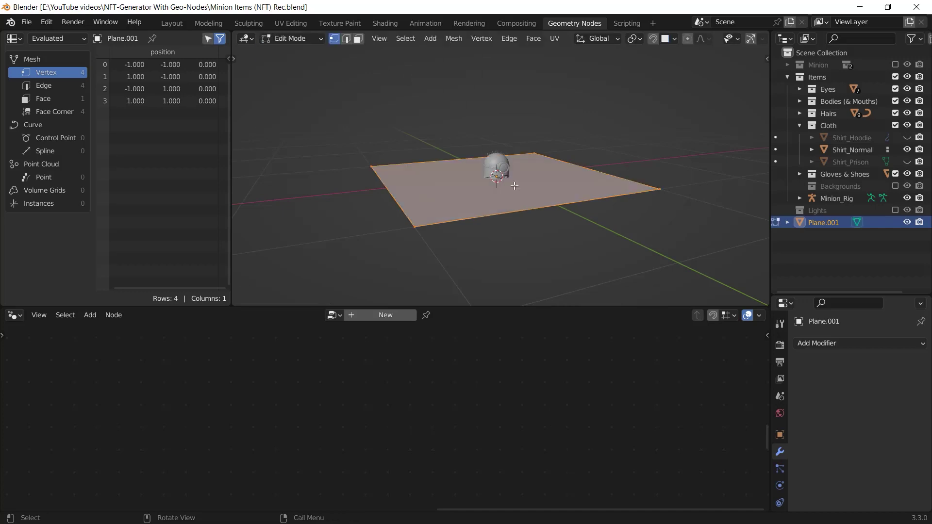
pyautogui.press('m')
pyautogui.click(561, 200)
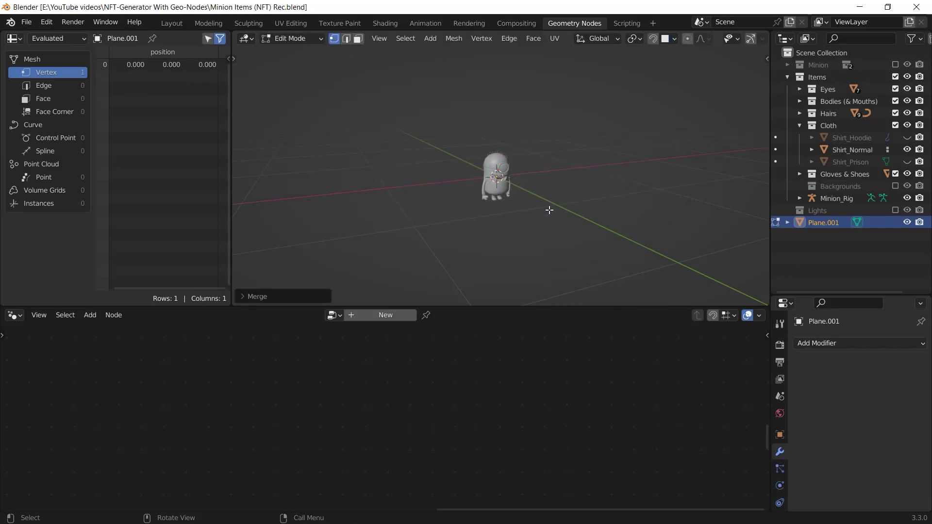
pyautogui.press('Tab')
# Step: Try moving the single-vertex object away from the minion
pyautogui.press('g')
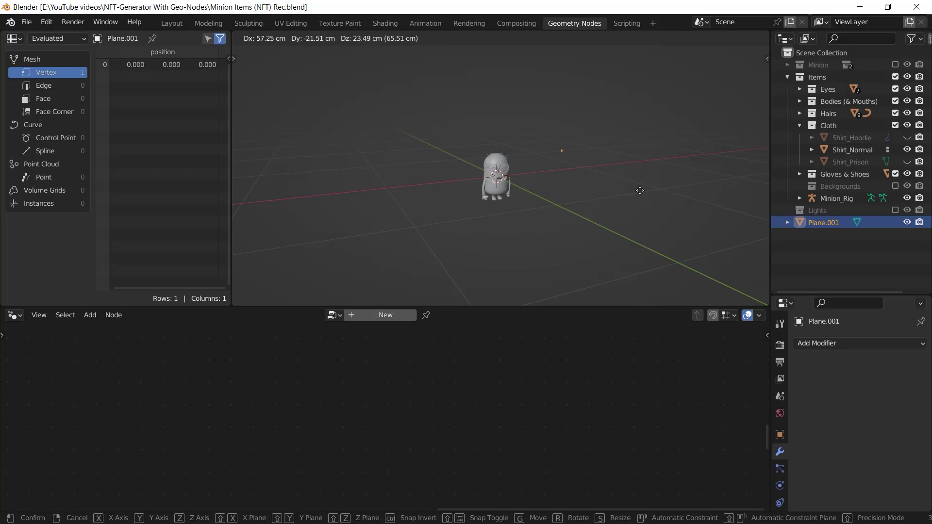
pyautogui.click(640, 190)
pyautogui.scroll(4, 617, 177)
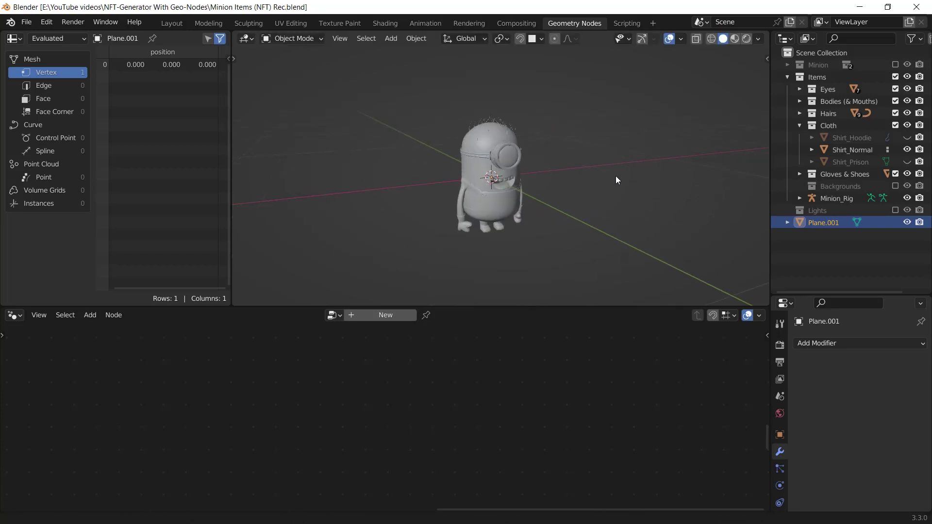
# Step: Rename the single-vertex object as NFT-Generator and give it a new Geometry Nodes tree
pyautogui.doubleClick(827, 223)
pyautogui.write('NFT')
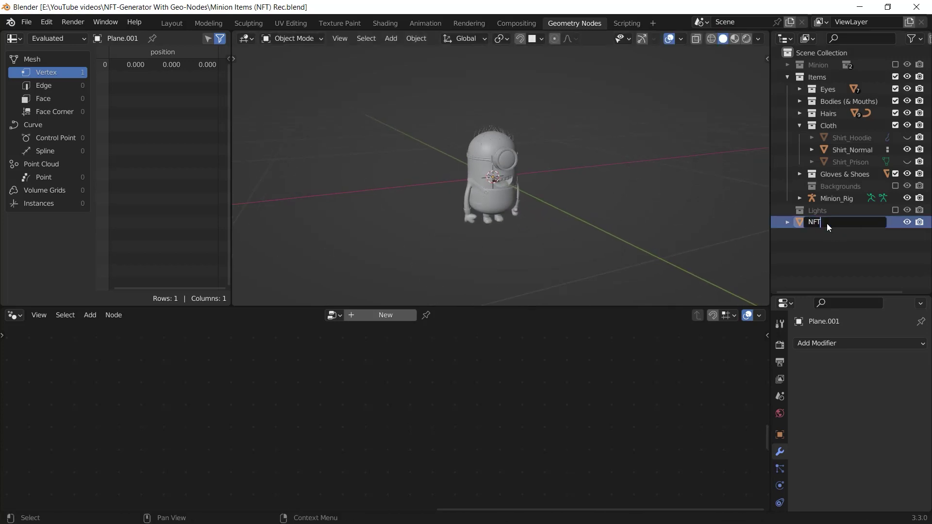
pyautogui.write('-Generator')
pyautogui.press('Return')
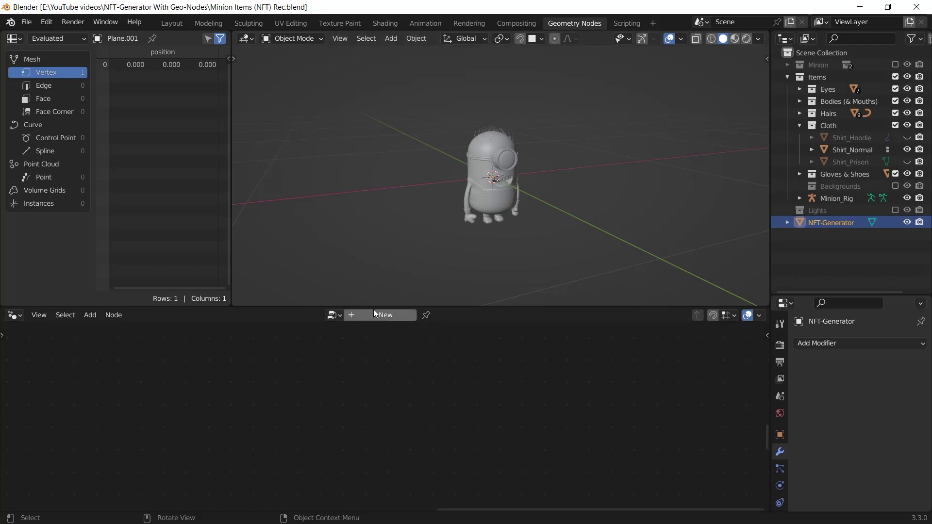
pyautogui.click(371, 314)
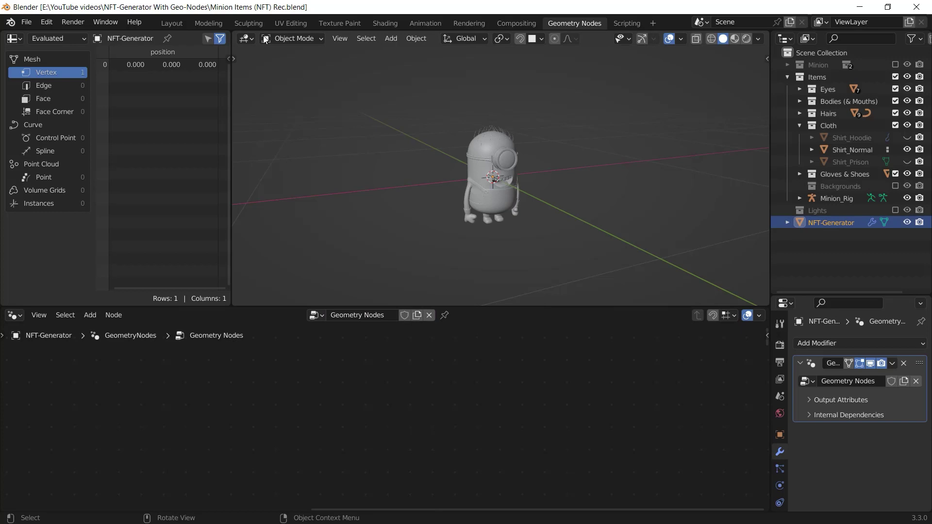
# Step: Search the add-on preferences for "node" and enable the Node Wrangler add-on
pyautogui.click(41, 26)
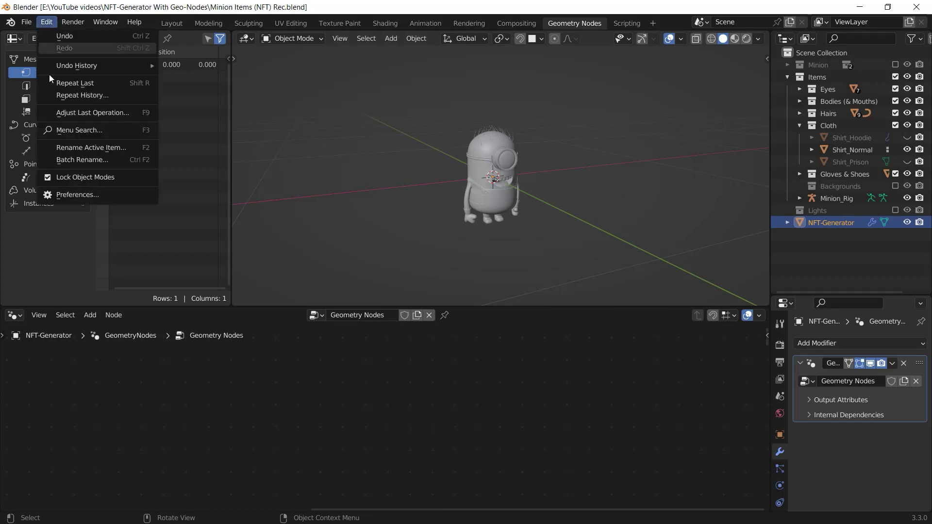
pyautogui.click(67, 194)
pyautogui.click(340, 64)
pyautogui.write('node')
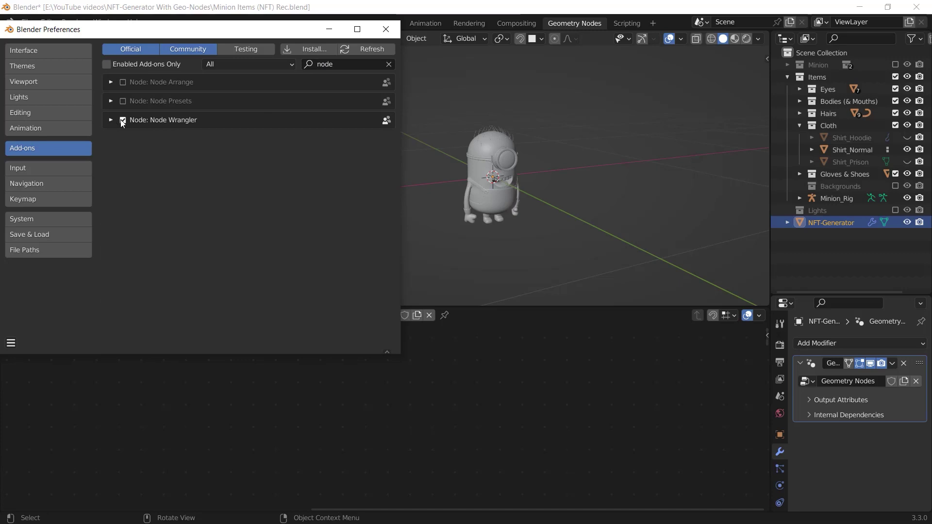
pyautogui.click(123, 120)
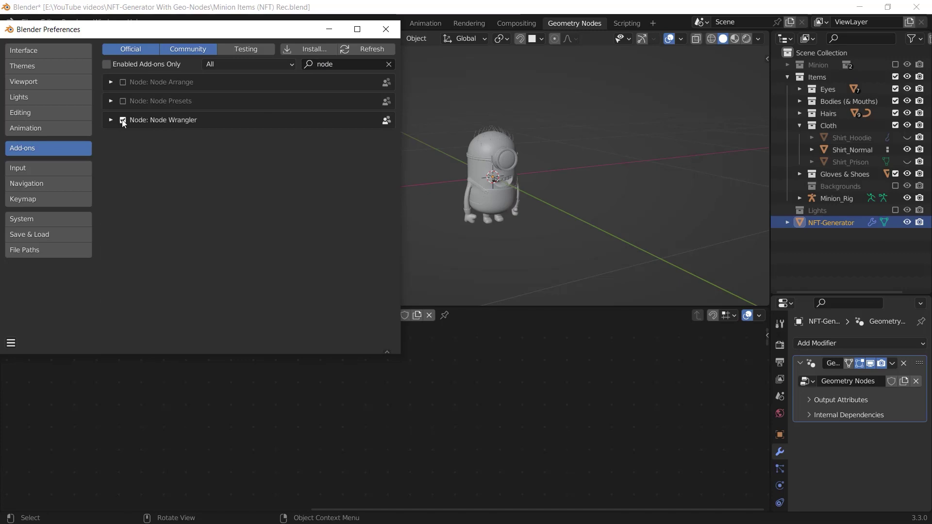
# Step: Close the preferences and delete the Group Input node from the NFT-Generator node tree
pyautogui.click(390, 30)
pyautogui.moveTo(636, 335); pyautogui.dragTo(512, 331, button='middle')
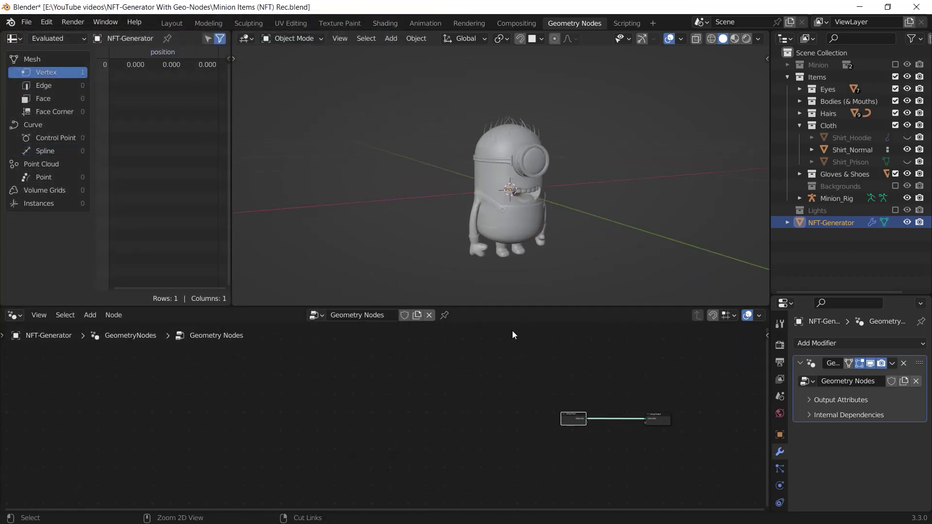
pyautogui.moveTo(590, 383); pyautogui.dragTo(425, 376, button='middle')
pyautogui.keyDown('ctrl'); pyautogui.moveTo(425, 377); pyautogui.dragTo(505, 335, button='middle'); pyautogui.keyUp('ctrl')
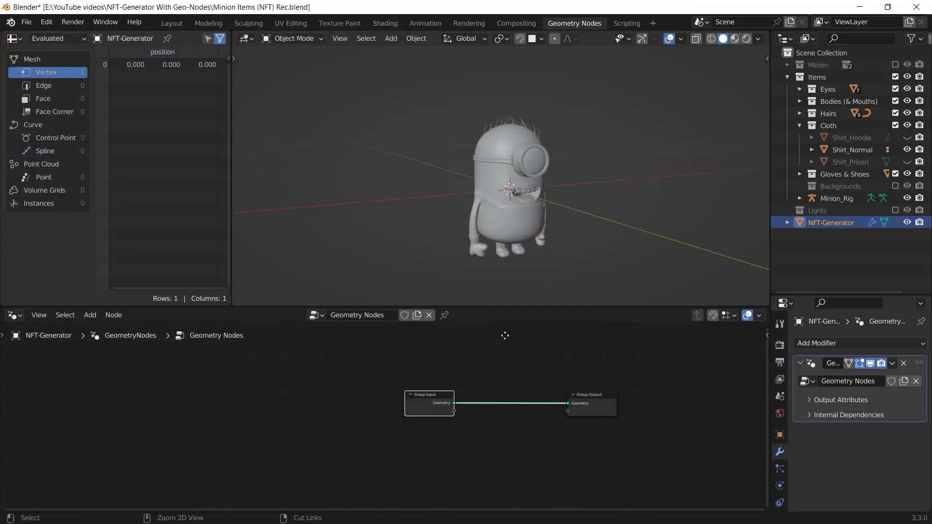
pyautogui.keyDown('ctrl'); pyautogui.moveTo(625, 422); pyautogui.dragTo(520, 418, button='middle'); pyautogui.keyUp('ctrl')
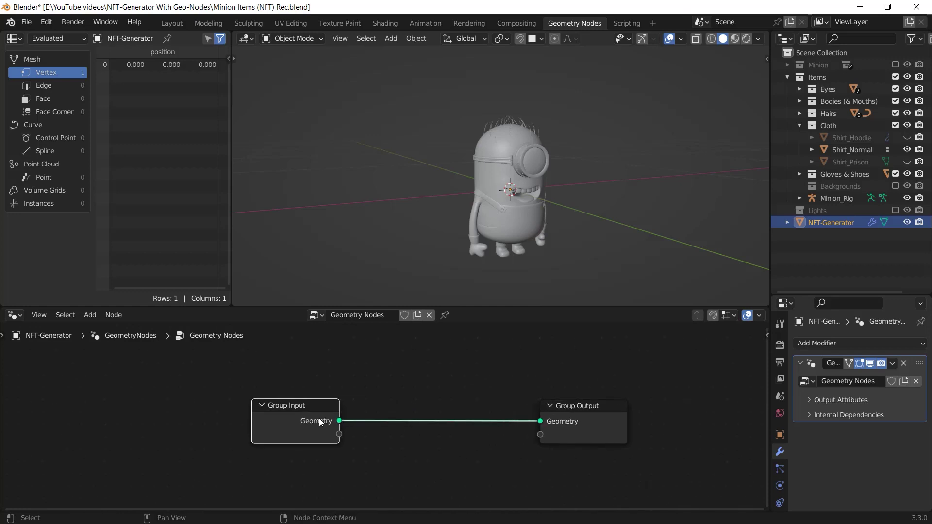
pyautogui.press('x')
# Step: Add a Points node and connect its Geometry output to the Group Output
pyautogui.hotkey('shift', 'a')
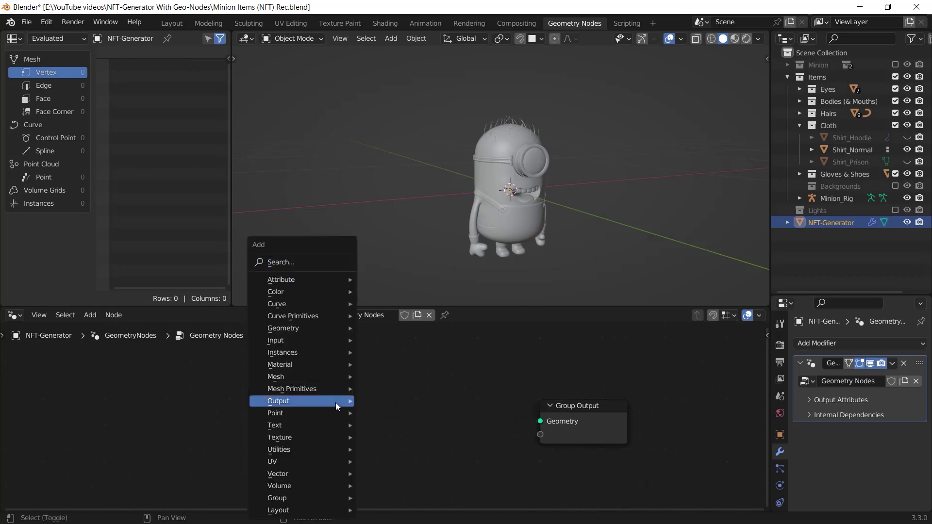
pyautogui.click(279, 262)
pyautogui.write('poin')
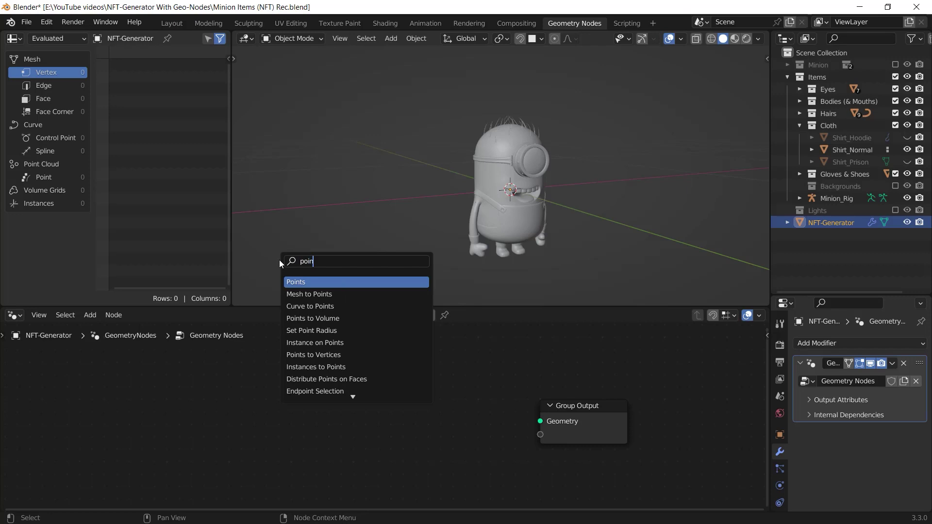
pyautogui.press('Return')
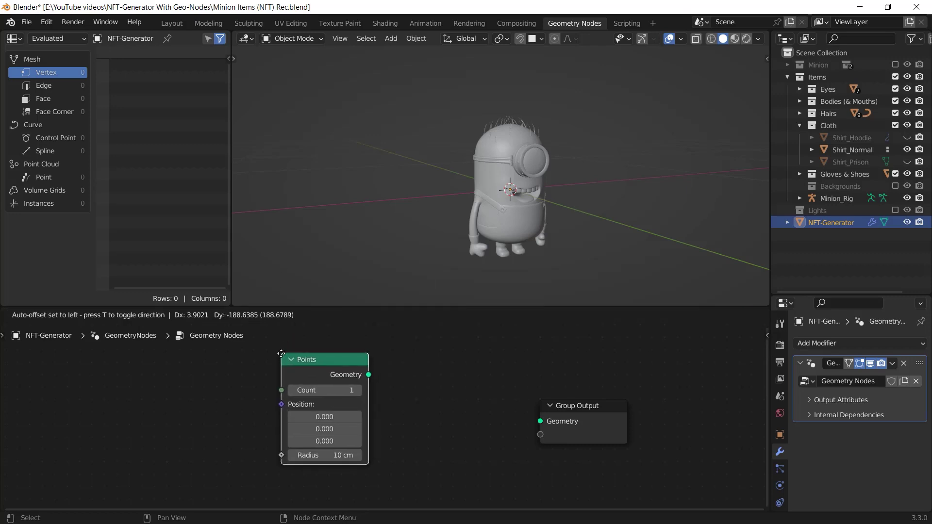
pyautogui.click(349, 365)
pyautogui.moveTo(368, 374); pyautogui.dragTo(543, 421)
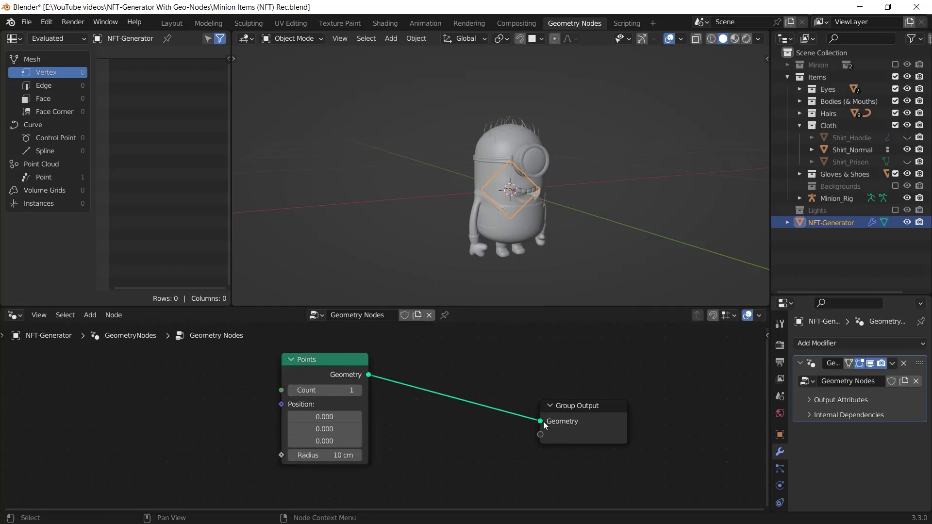
# Step: Exclude the Items collection from the view layer and spread the Points and Group Output nodes apart
pyautogui.click(894, 77)
pyautogui.moveTo(578, 178); pyautogui.dragTo(572, 203, button='middle')
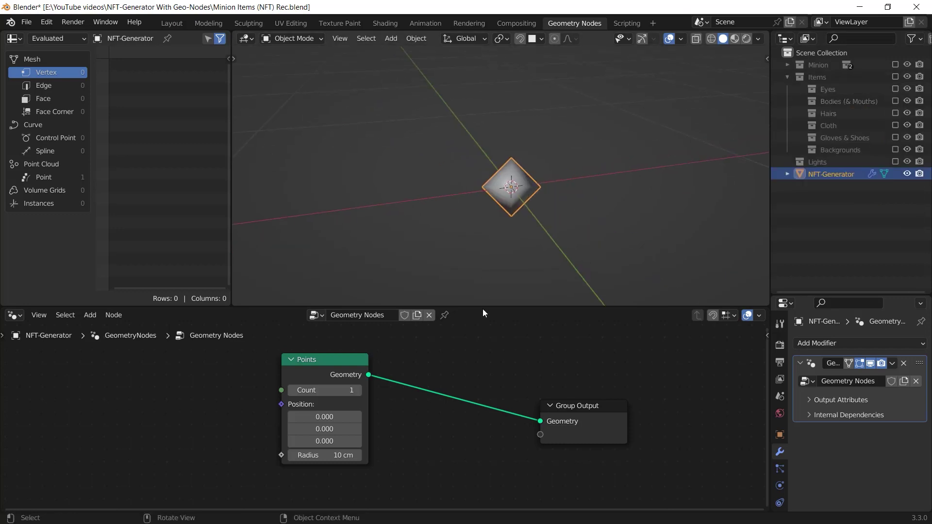
pyautogui.moveTo(327, 371); pyautogui.dragTo(217, 367)
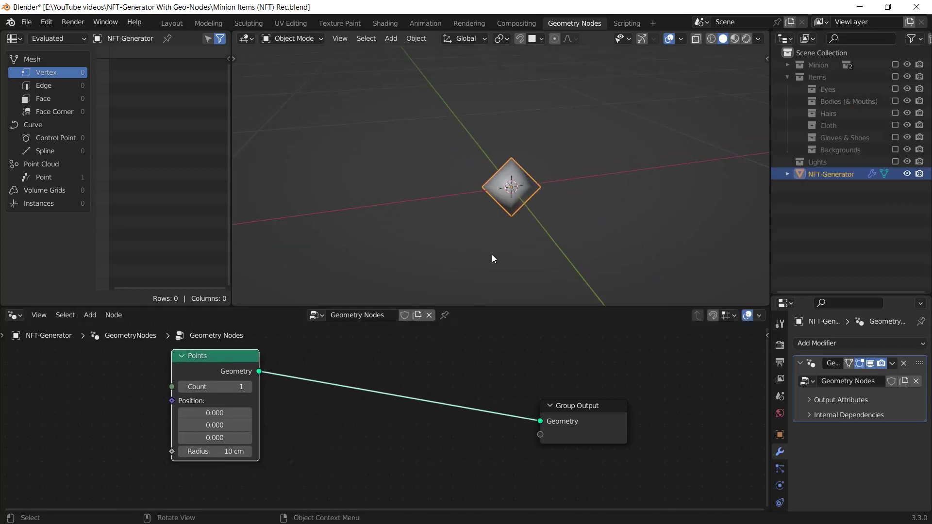
pyautogui.moveTo(491, 254); pyautogui.dragTo(536, 202, button='middle')
pyautogui.moveTo(586, 423); pyautogui.dragTo(604, 424)
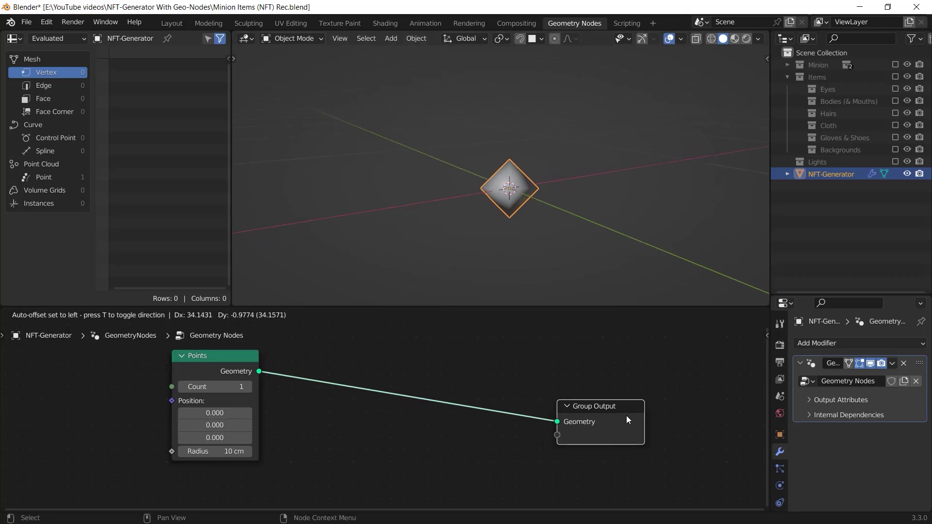
# Step: Insert an Instance on Points node into the link between the Points node and the Group Output
pyautogui.hotkey('shift', 'a')
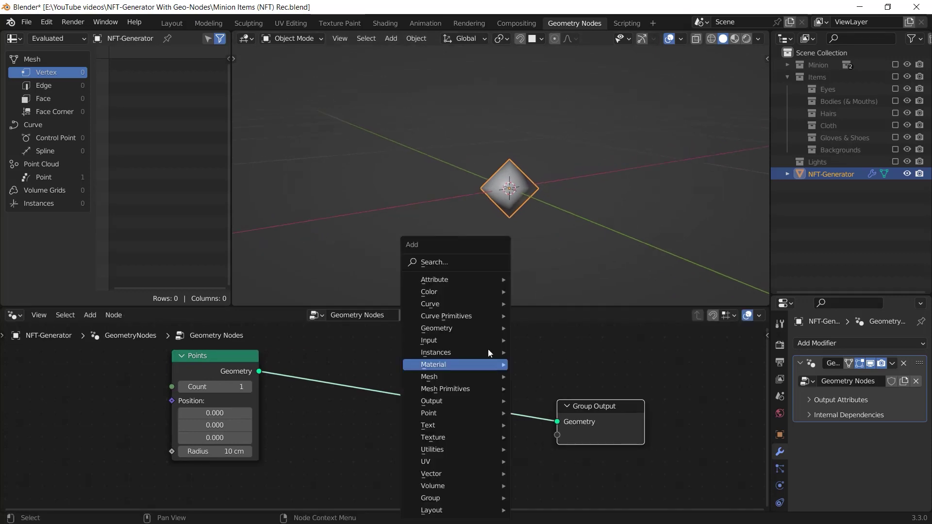
pyautogui.click(470, 261)
pyautogui.write('instan')
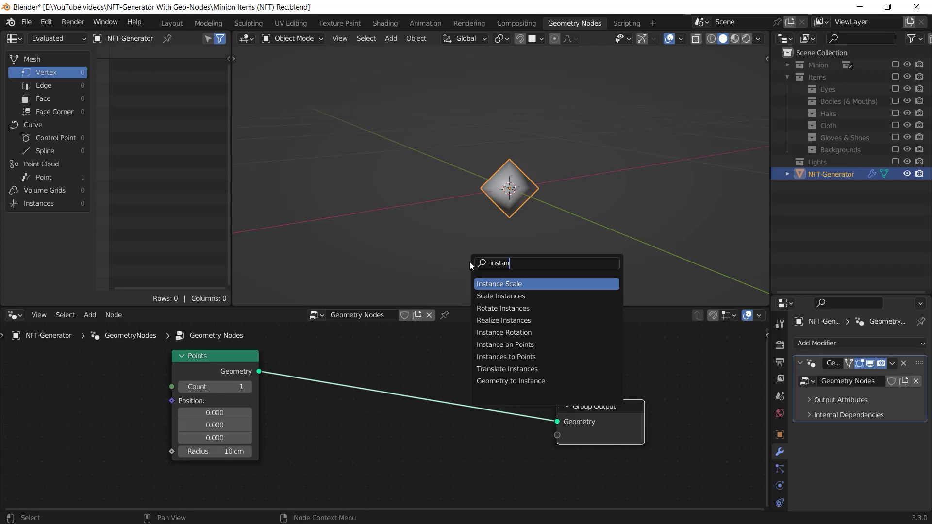
pyautogui.press('Down')
pyautogui.press('Down')
pyautogui.press('Down')
pyautogui.press('Down')
pyautogui.press('Down')
pyautogui.press('Return')
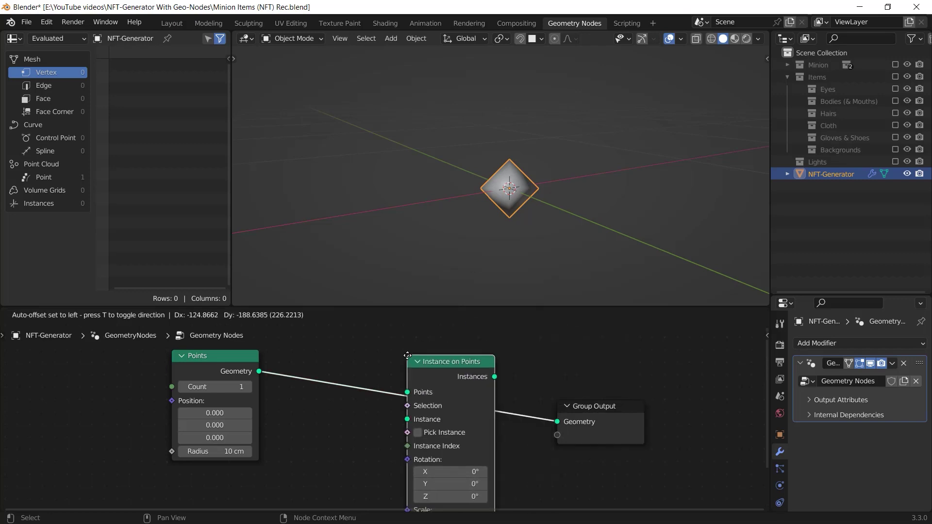
pyautogui.click(406, 304)
pyautogui.scroll(-2, 400, 334)
pyautogui.moveTo(400, 334); pyautogui.dragTo(389, 321)
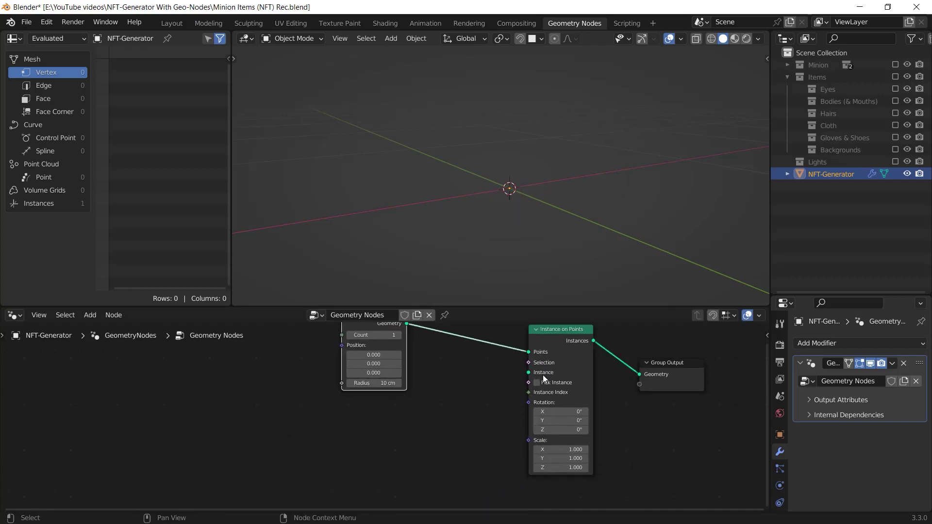
# Step: Bring the Eyes collection into the node tree as a Collection Info node and connect its Geometry to the Instance input
pyautogui.moveTo(827, 90); pyautogui.dragTo(477, 374)
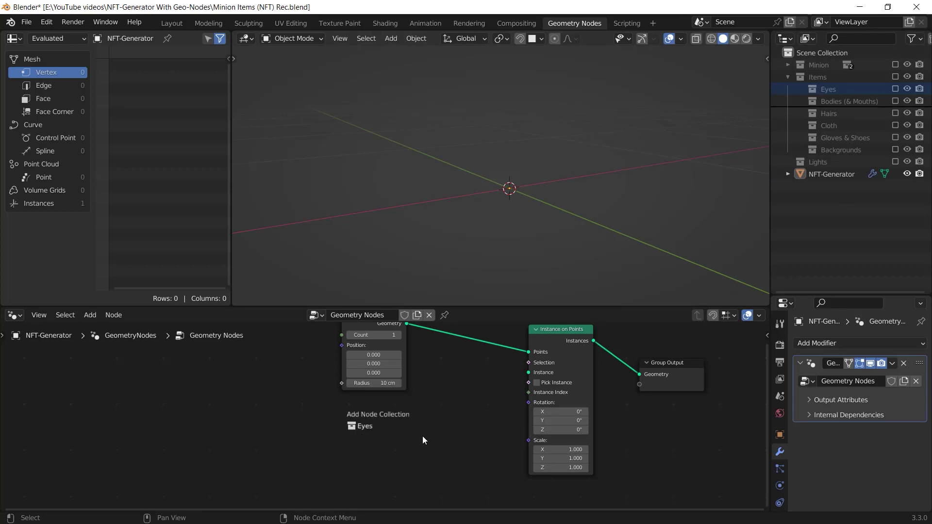
pyautogui.moveTo(423, 437); pyautogui.dragTo(406, 456)
pyautogui.click(407, 418)
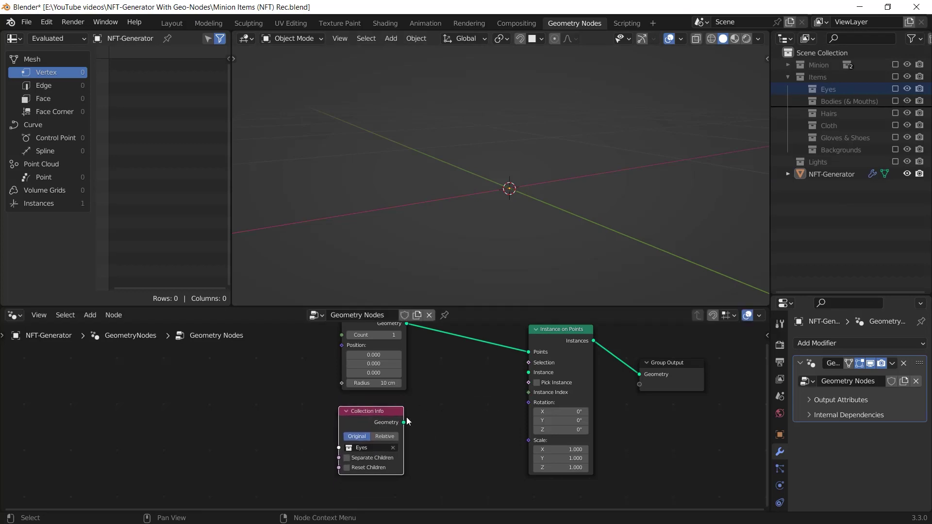
pyautogui.moveTo(535, 372); pyautogui.dragTo(534, 371)
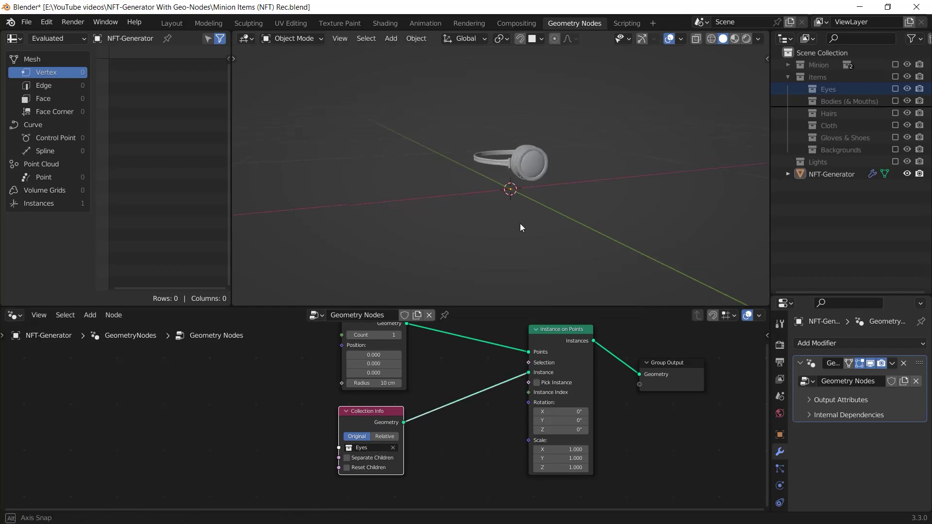
# Step: Switch the 3D viewport to Material Preview shading to show the eye's materials
pyautogui.press('z')
pyautogui.click(547, 266)
pyautogui.scroll(5, 566, 190)
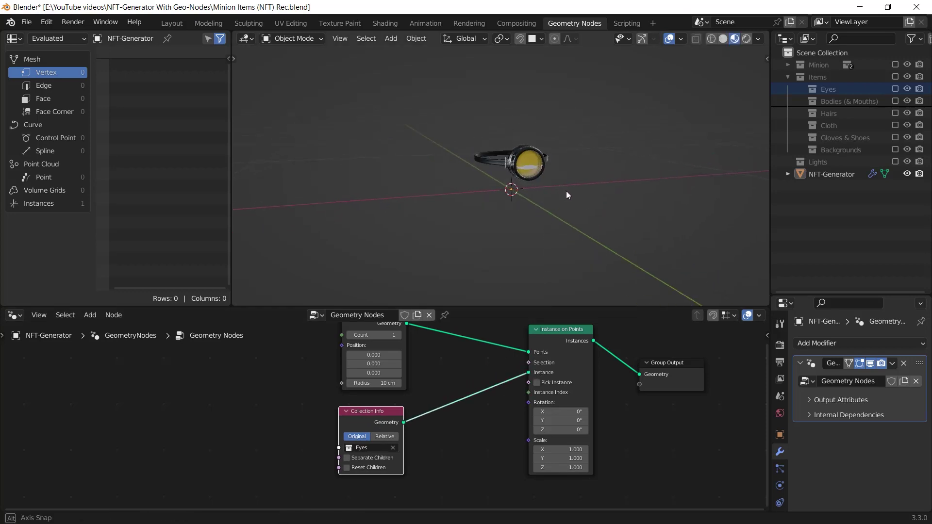
# Step: Enable Separate Children on the Eyes Collection Info node and Pick Instance on the Instance on Points node
pyautogui.moveTo(560, 167)
pyautogui.mouseDown(button='middle')
pyautogui.moveTo(583, 173)
pyautogui.moveTo(563, 182)
pyautogui.mouseUp(button='middle')
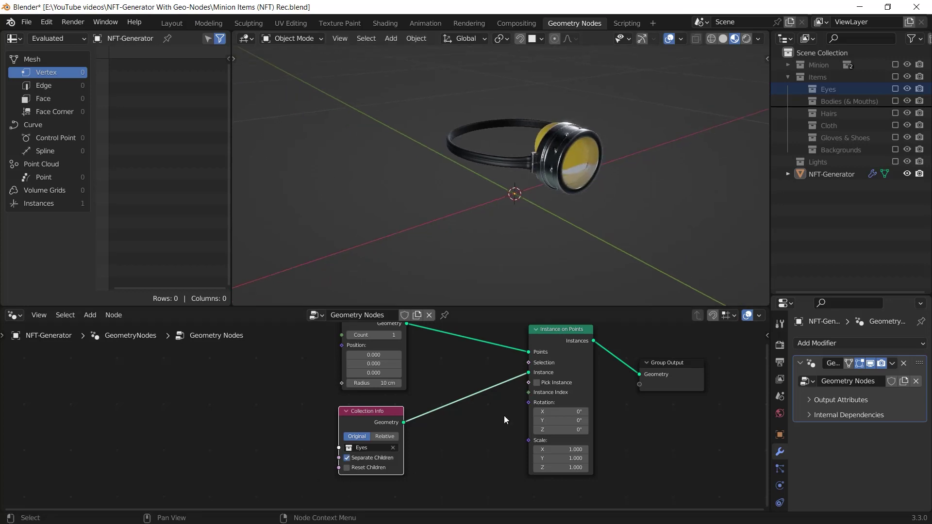
pyautogui.click(537, 383)
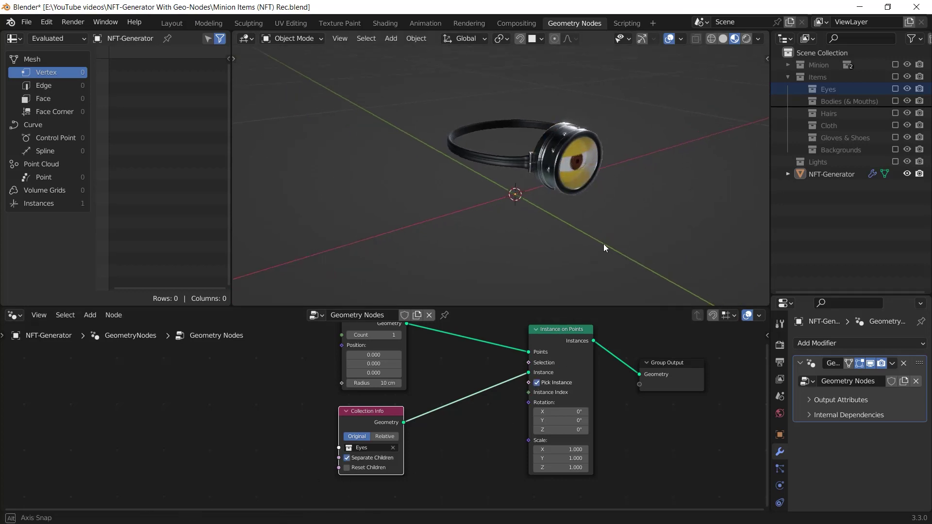
pyautogui.moveTo(604, 243); pyautogui.dragTo(587, 264, button='middle')
# Step: Move the Points and Collection Info nodes together straight up to free space below them
pyautogui.moveTo(437, 465); pyautogui.dragTo(358, 348)
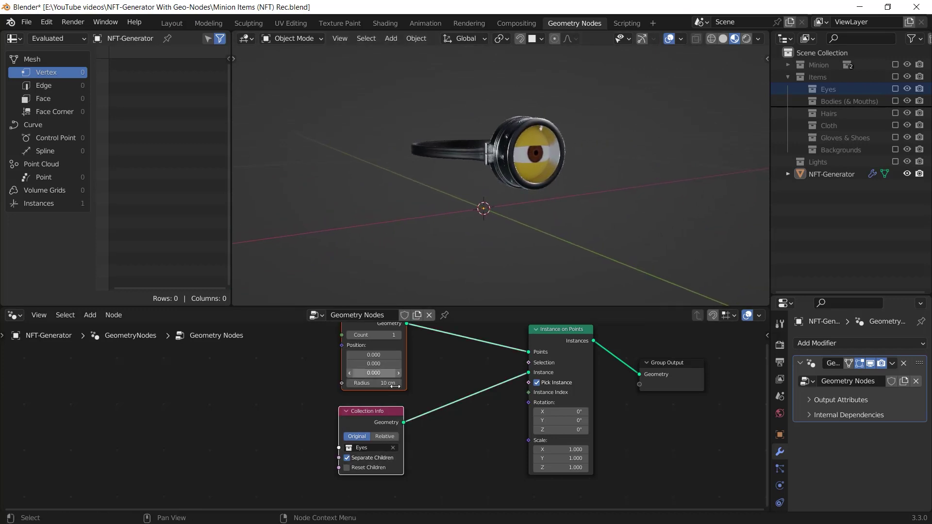
pyautogui.press('g')
pyautogui.press('y')
pyautogui.click(427, 361)
# Step: Add an Integer node below the Collection Info node and connect it to the Instance Index input
pyautogui.hotkey('shift', 'a')
pyautogui.click(418, 262)
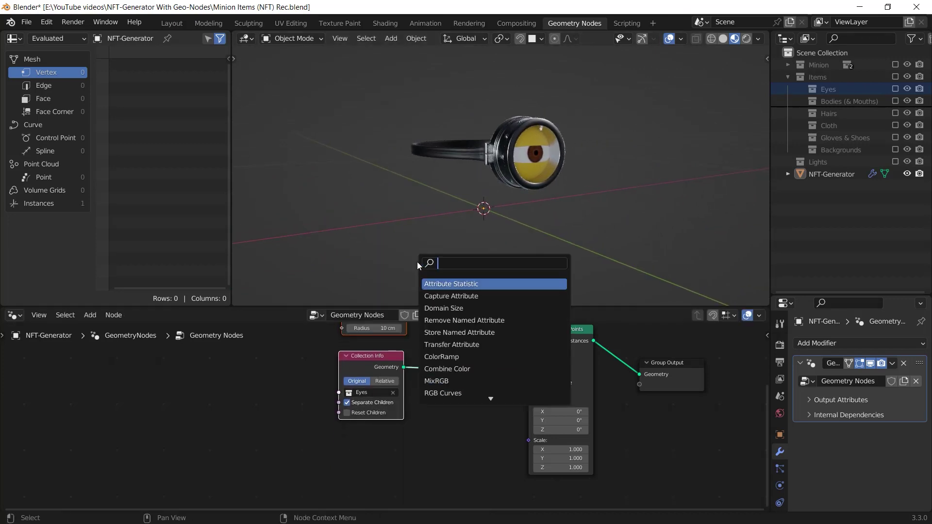
pyautogui.write('intege')
pyautogui.press('Return')
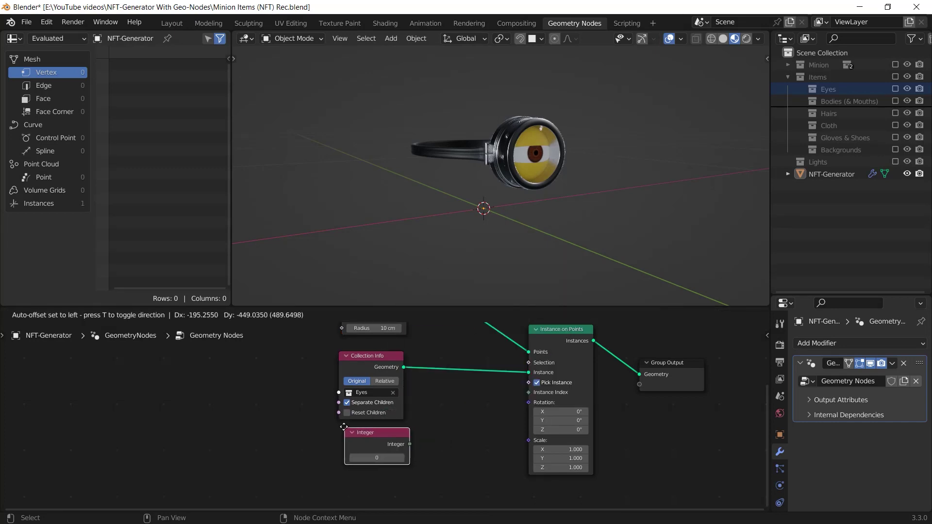
pyautogui.click(407, 438)
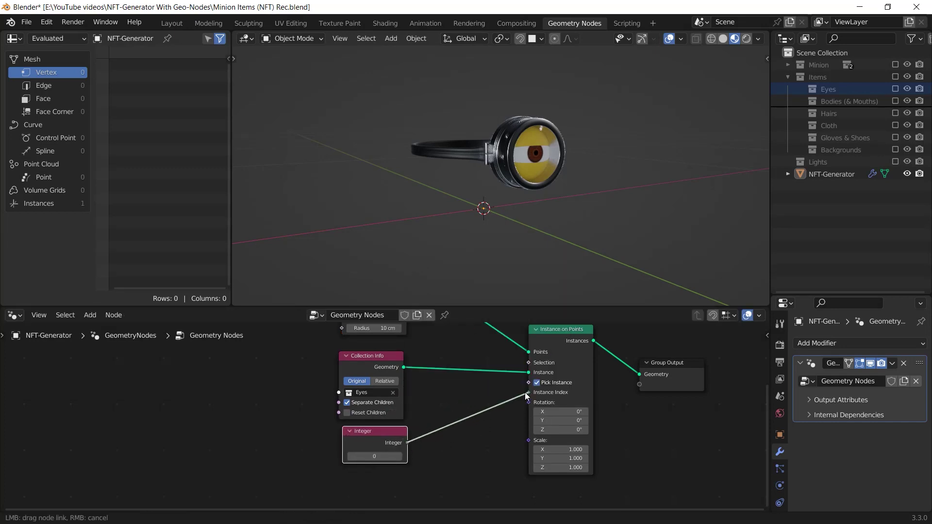
pyautogui.moveTo(525, 392); pyautogui.dragTo(528, 392)
# Step: Raise the Integer node's value one by one to 10 to cycle through the eye variants
pyautogui.moveTo(538, 203); pyautogui.dragTo(570, 212, button='middle')
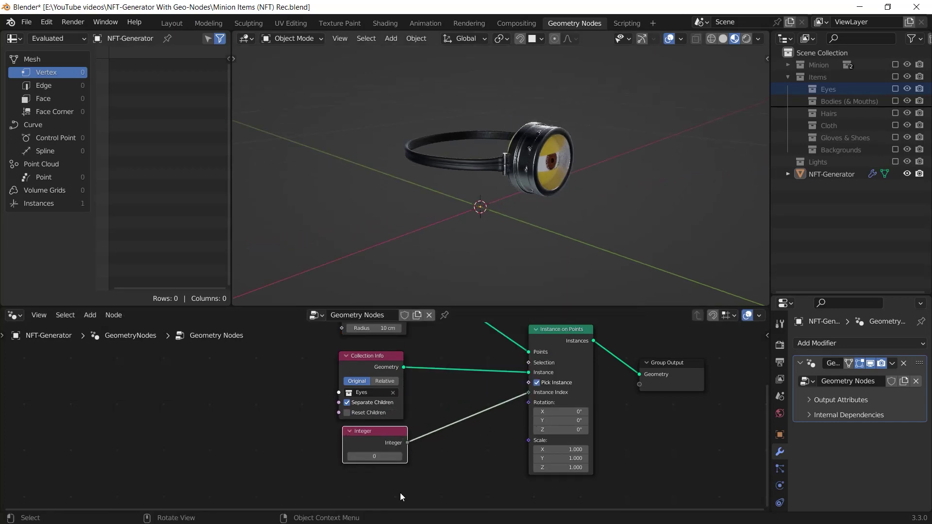
pyautogui.click(399, 460)
pyautogui.click(399, 456)
pyautogui.moveTo(677, 169); pyautogui.dragTo(633, 175, button='middle')
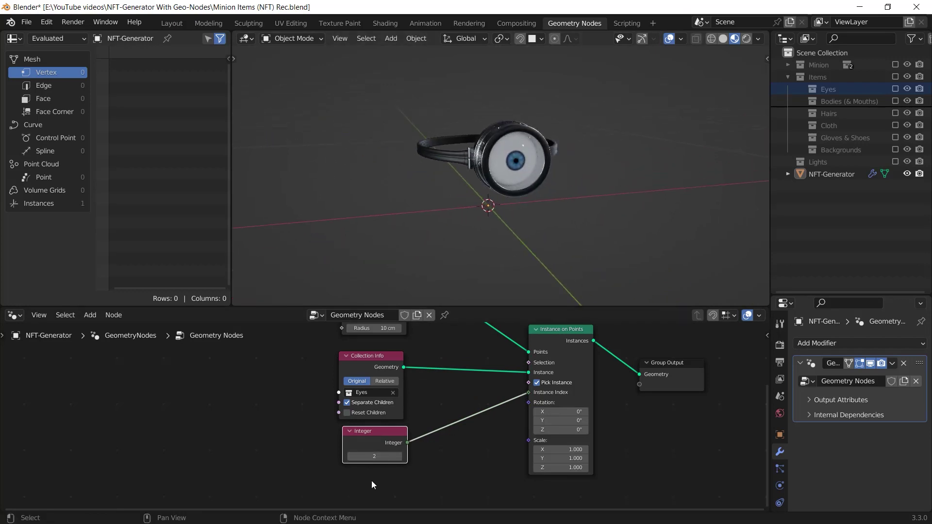
pyautogui.click(397, 458)
pyautogui.click(397, 458)
pyautogui.click(397, 458)
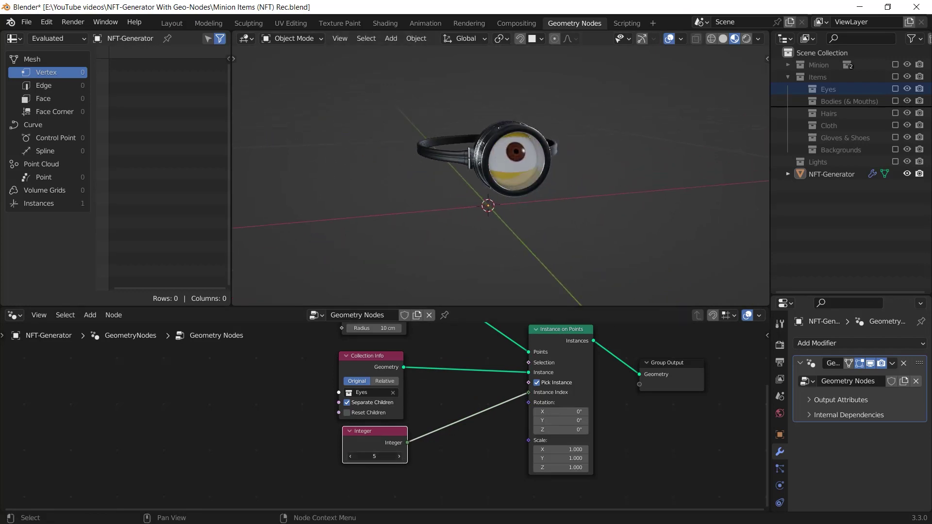
pyautogui.click(397, 458)
pyautogui.click(397, 459)
pyautogui.click(398, 457)
pyautogui.click(399, 457)
pyautogui.click(398, 457)
pyautogui.moveTo(477, 205); pyautogui.dragTo(508, 206, button='middle')
pyautogui.scroll(-4, 531, 433)
pyautogui.click(531, 433)
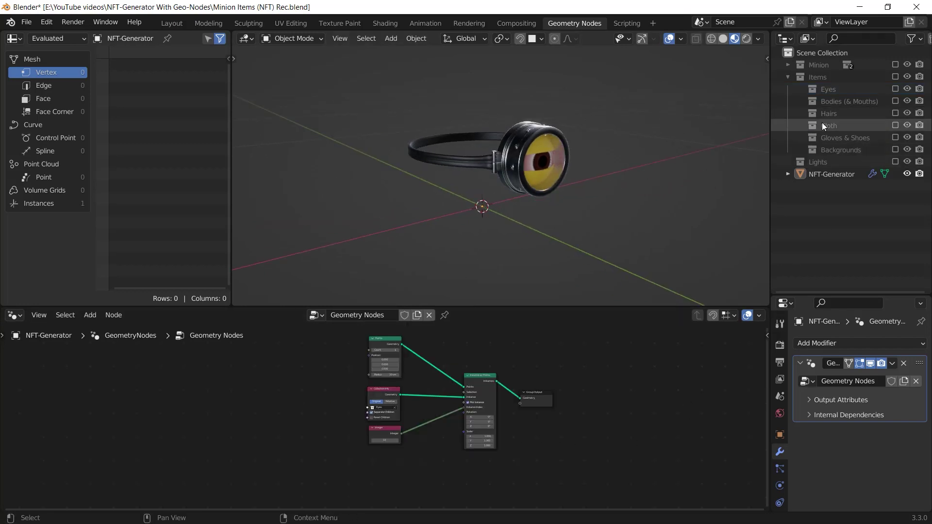
# Step: Toggle the unused inputs of the Instance on Points node and leave them hidden
pyautogui.keyDown('ctrl'); pyautogui.moveTo(425, 485); pyautogui.dragTo(448, 400, button='middle'); pyautogui.keyUp('ctrl')
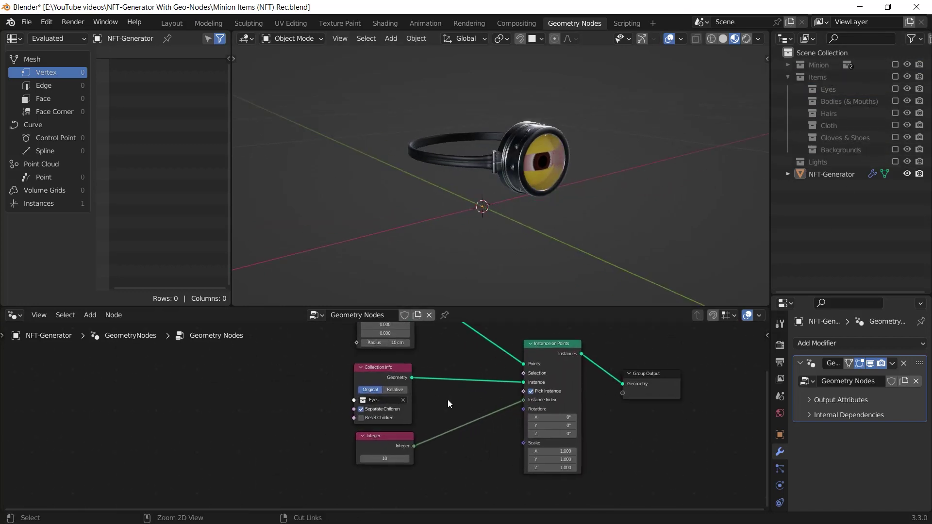
pyautogui.scroll(2, 543, 358)
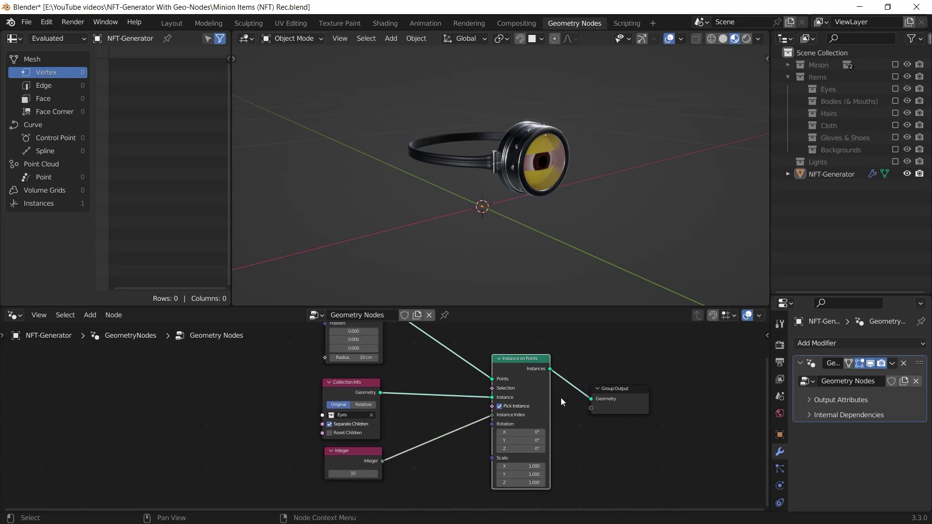
pyautogui.hotkey('ctrl', 'h')
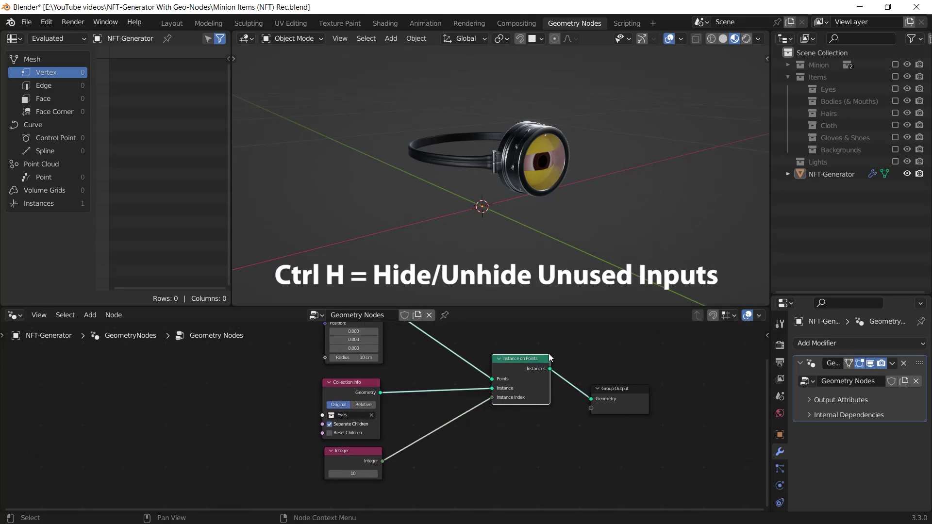
pyautogui.moveTo(445, 411); pyautogui.dragTo(435, 433, button='middle')
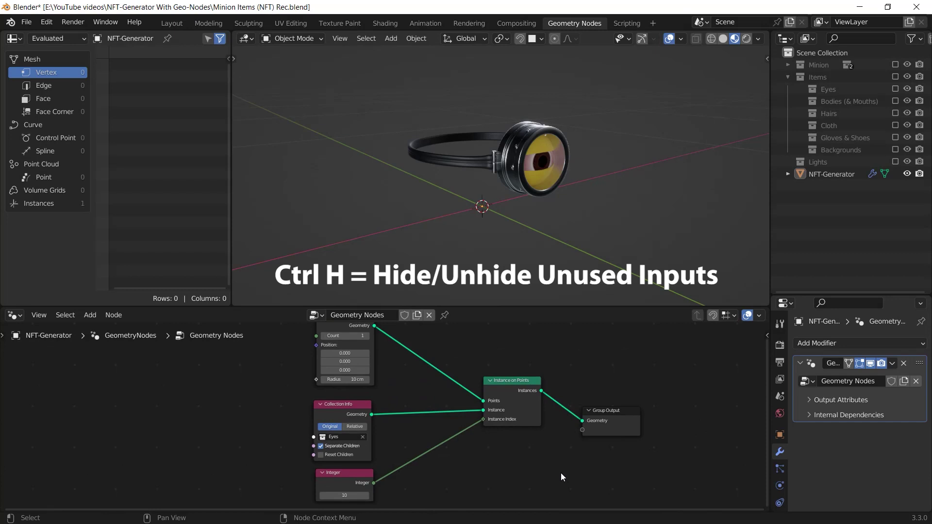
pyautogui.hotkey('ctrl', 'h')
pyautogui.moveTo(554, 413)
pyautogui.mouseDown(button='middle')
pyautogui.moveTo(554, 404)
pyautogui.moveTo(590, 451)
pyautogui.moveTo(567, 415)
pyautogui.mouseUp(button='middle')
pyautogui.hotkey('ctrl', 'h')
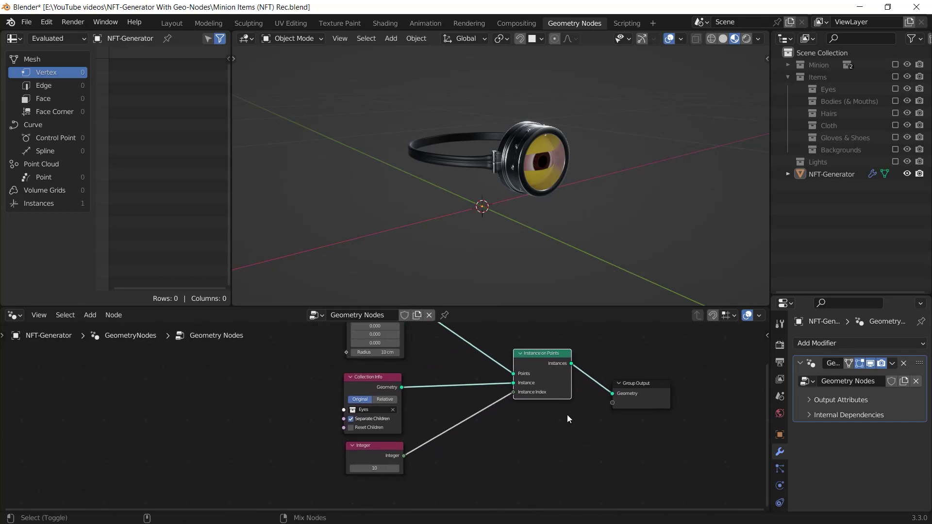
# Step: Duplicate the Instance on Points node with its connections and place the copy below the original
pyautogui.hotkey('ctrl', 'shift', 'd')
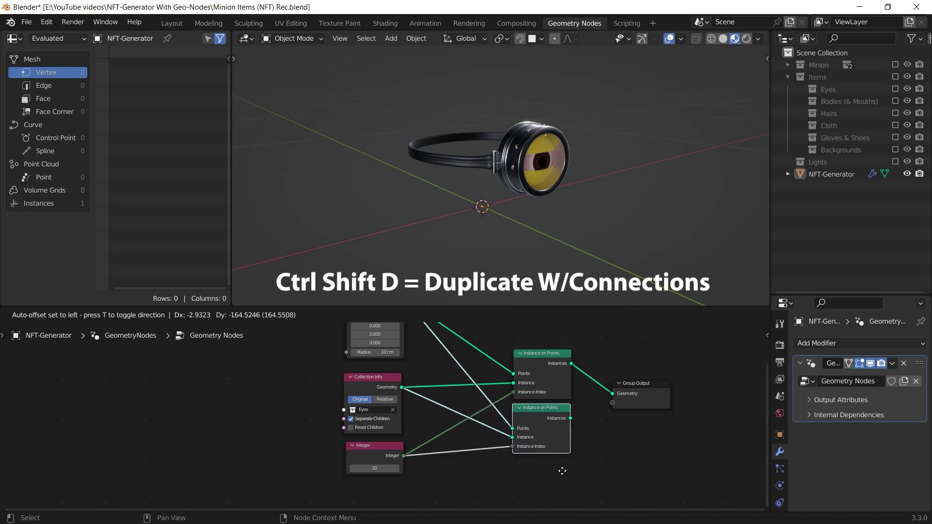
pyautogui.click(561, 475)
pyautogui.moveTo(478, 468); pyautogui.dragTo(526, 424, button='middle')
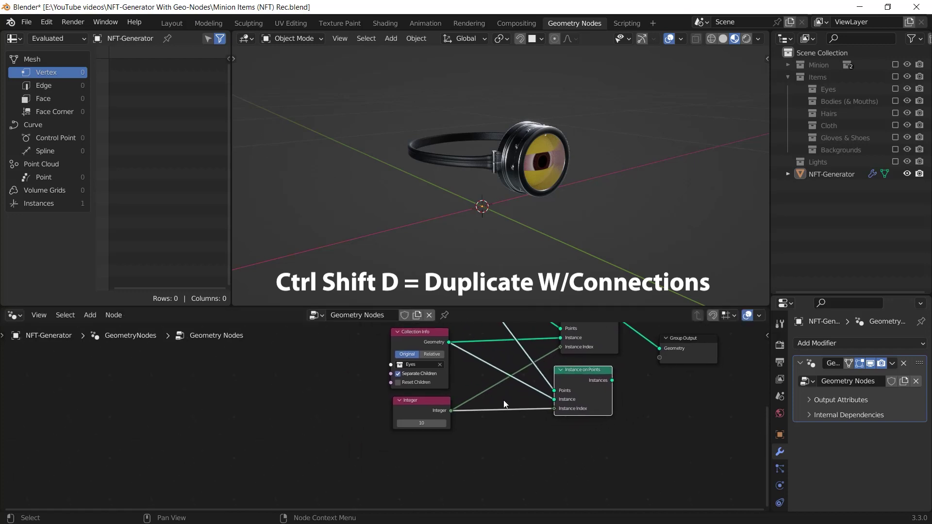
# Step: Add a Collection Info node for Bodies (& Mouths) with Separate Children and wire it through the duplicated Instance on Points to the Group Output
pyautogui.moveTo(845, 102); pyautogui.dragTo(304, 404)
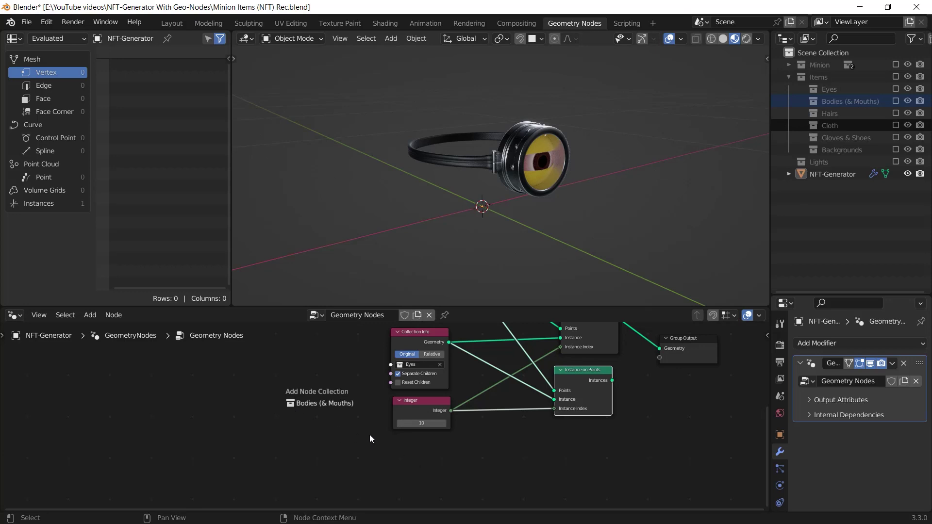
pyautogui.moveTo(370, 439); pyautogui.dragTo(367, 437)
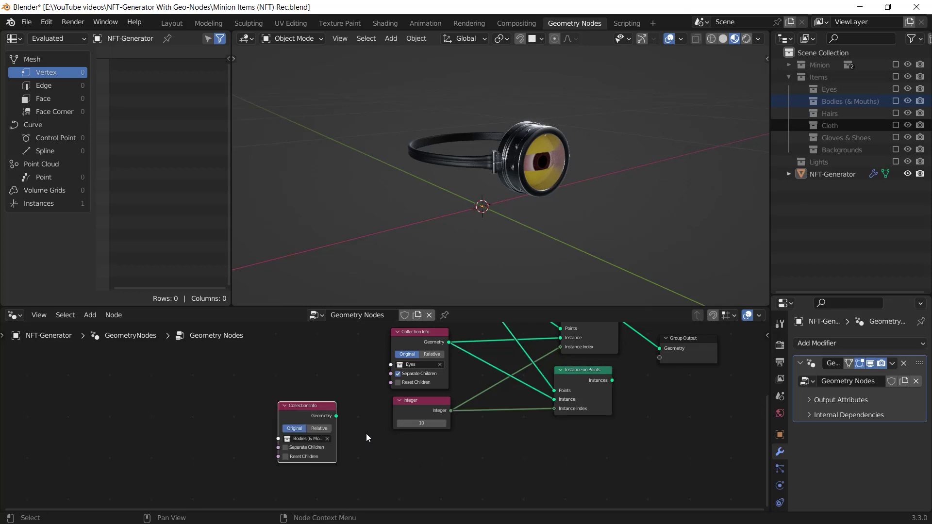
pyautogui.click(285, 447)
pyautogui.moveTo(335, 416); pyautogui.dragTo(556, 404)
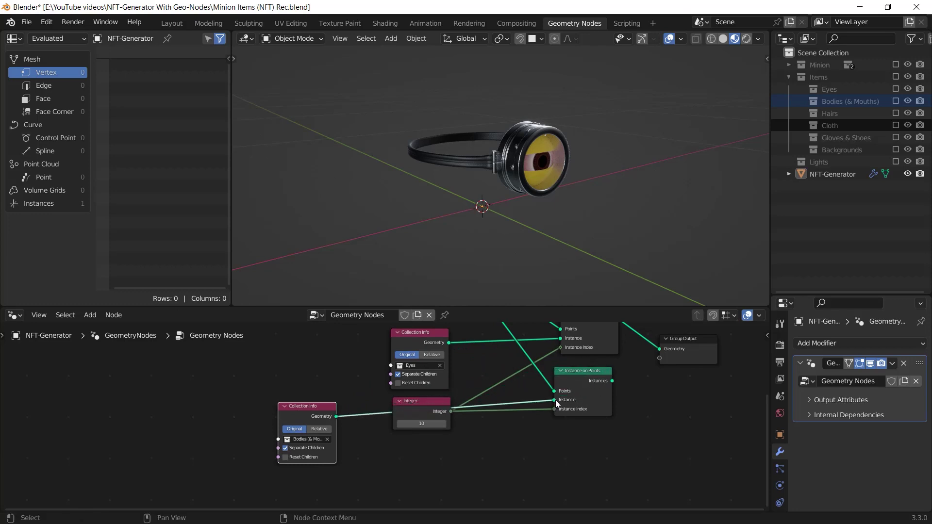
pyautogui.moveTo(612, 380); pyautogui.dragTo(659, 348)
# Step: Place the Bodies (& Mouths) Collection Info node below the Integer node and lower the integer to 5
pyautogui.moveTo(297, 406); pyautogui.dragTo(415, 439)
pyautogui.click(398, 422)
pyautogui.click(398, 422)
pyautogui.click(398, 422)
pyautogui.click(398, 422)
pyautogui.moveTo(563, 273); pyautogui.dragTo(567, 243, button='middle')
pyautogui.click(398, 422)
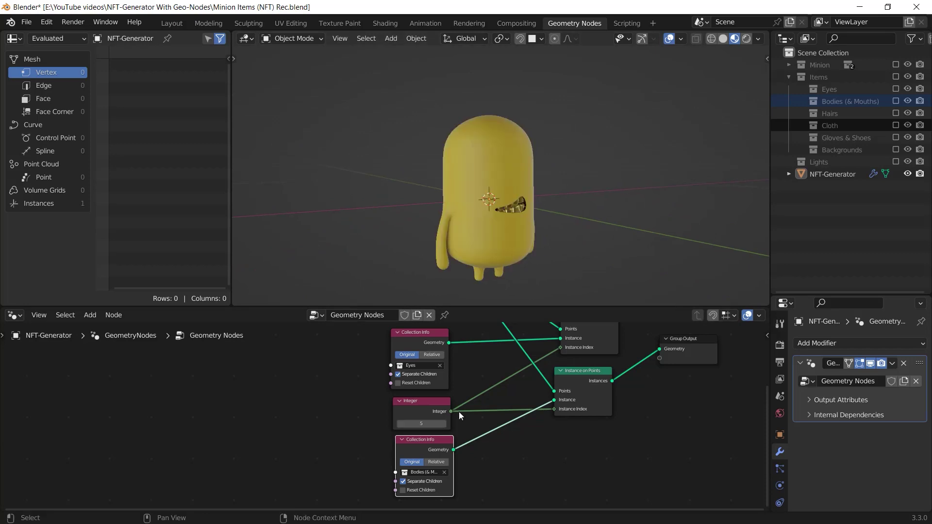
# Step: Move the Integer node out of the column, enlarge the node editor and place the Bodies Collection Info directly below the Eyes one
pyautogui.moveTo(422, 402); pyautogui.dragTo(312, 432)
pyautogui.moveTo(577, 307); pyautogui.dragTo(577, 266)
pyautogui.moveTo(424, 421); pyautogui.dragTo(419, 357)
# Step: Duplicate the Bodies' Instance on Points node with its connections and place the copy directly below it
pyautogui.moveTo(582, 373); pyautogui.dragTo(509, 415, button='middle')
pyautogui.moveTo(519, 419); pyautogui.dragTo(526, 410)
pyautogui.hotkey('ctrl', 'shift', 'd')
pyautogui.press('y')
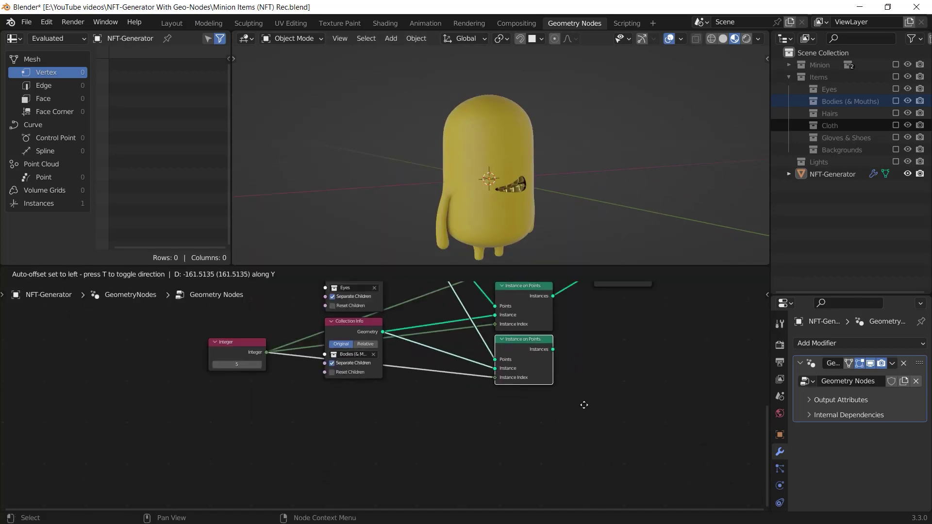
pyautogui.click(585, 405)
# Step: Add a Collection Info node for Hairs and connect it to the third Instance on Points node, routed to the Group Output
pyautogui.moveTo(830, 114); pyautogui.dragTo(344, 489)
pyautogui.moveTo(408, 467); pyautogui.dragTo(547, 424)
pyautogui.click(422, 447)
pyautogui.click(597, 415)
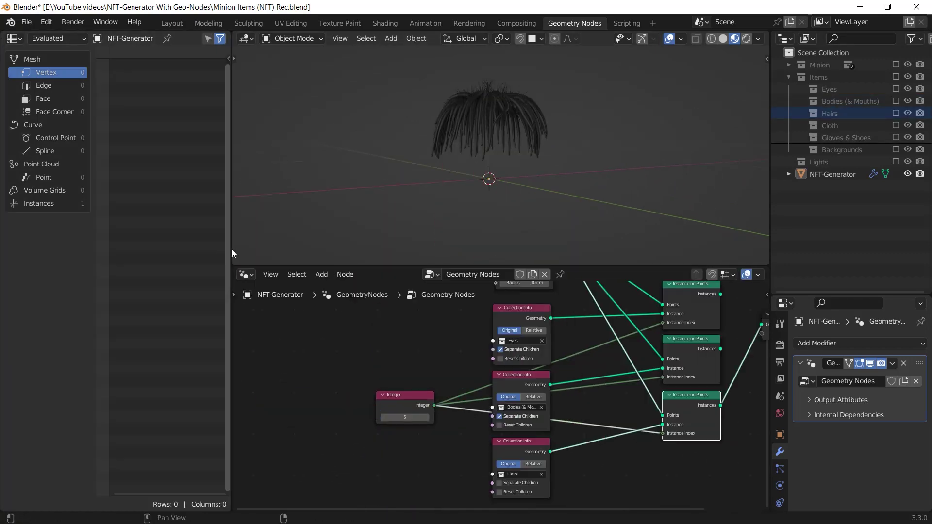
# Step: Remove the spreadsheet area and arrange the node editor beside the 3D viewport
pyautogui.rightClick(232, 249)
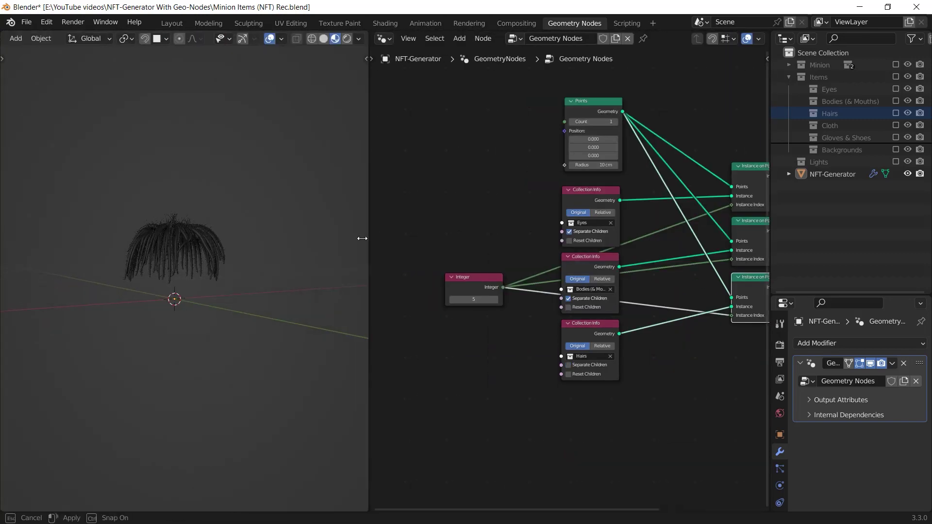
pyautogui.scroll(-2, 624, 265)
# Step: Add a Cloth Collection Info node with Separate Children and connect it to a fourth Instance on Points node
pyautogui.moveTo(844, 130); pyautogui.dragTo(519, 377)
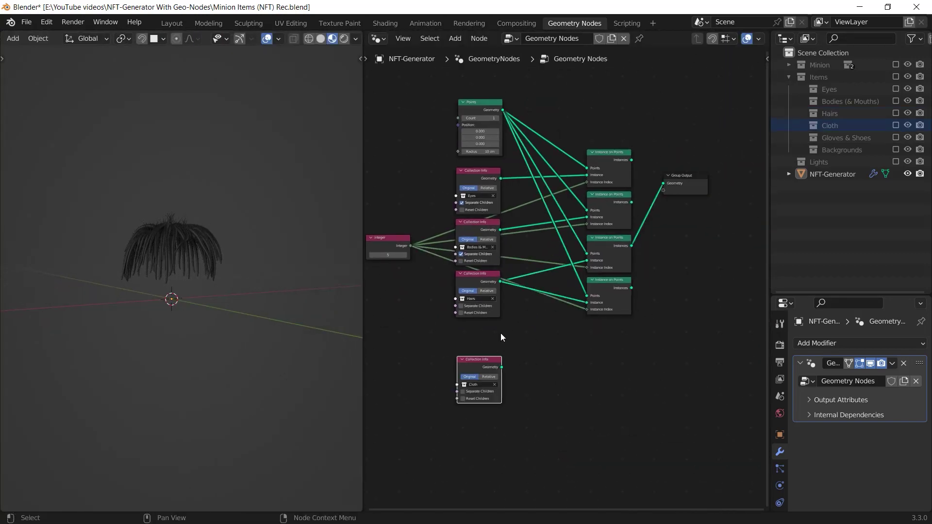
pyautogui.scroll(2, 534, 330)
pyautogui.moveTo(574, 312); pyautogui.dragTo(474, 318, button='middle')
pyautogui.moveTo(437, 323); pyautogui.dragTo(575, 271)
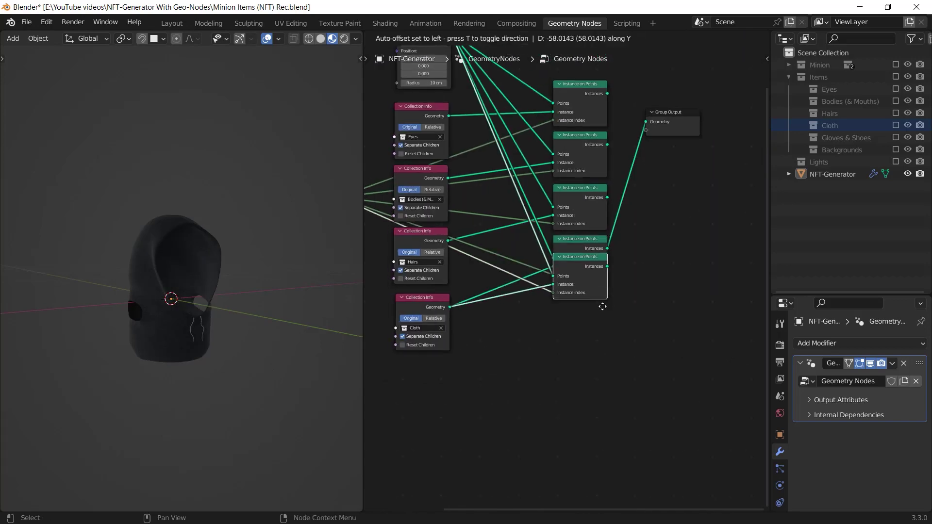
# Step: Add Collection Info nodes for Backgrounds and Gloves & Shoes, each wired to its own duplicate of the Instance on Points node
pyautogui.moveTo(842, 150); pyautogui.dragTo(437, 396)
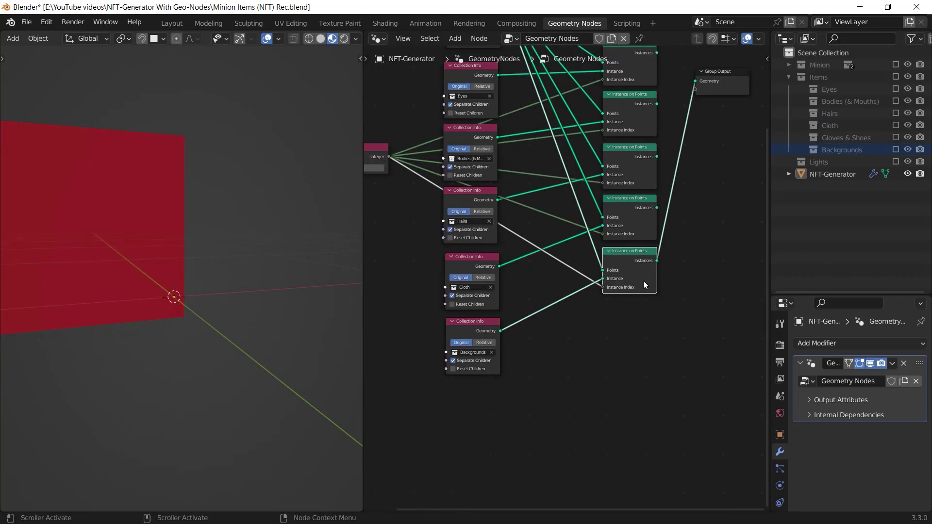
pyautogui.moveTo(845, 138); pyautogui.dragTo(498, 391)
pyautogui.moveTo(525, 389); pyautogui.dragTo(629, 323)
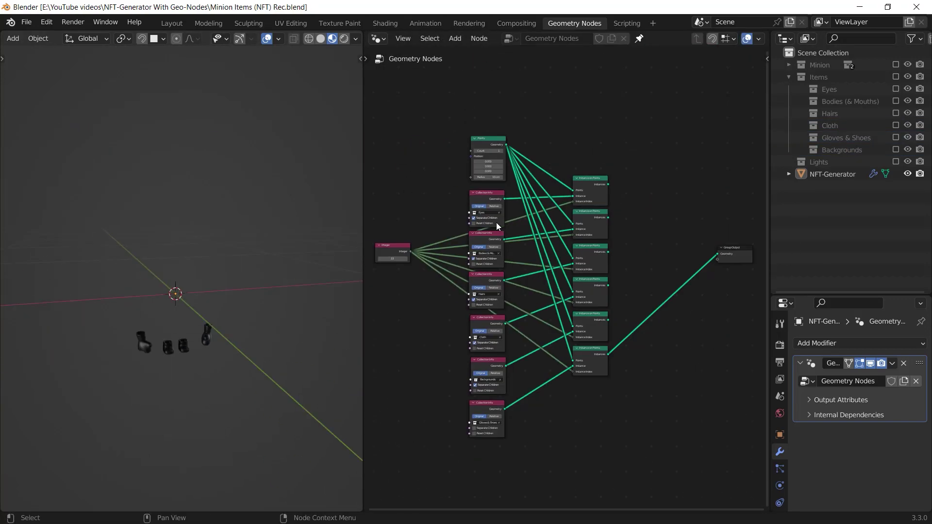
# Step: Add a Join Geometry node between the Instance on Points column and the Group Output
pyautogui.scroll(4, 582, 272)
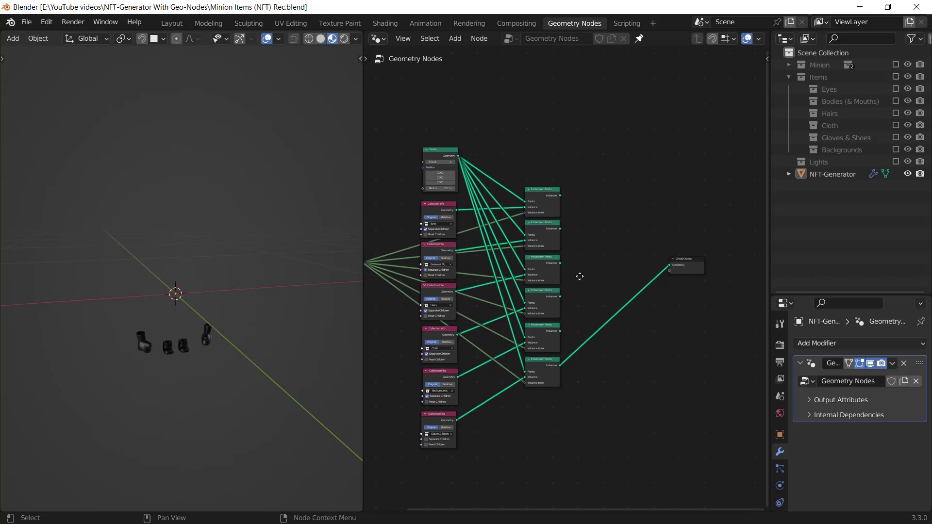
pyautogui.hotkey('shift', 'a')
pyautogui.click(610, 256)
pyautogui.write('join')
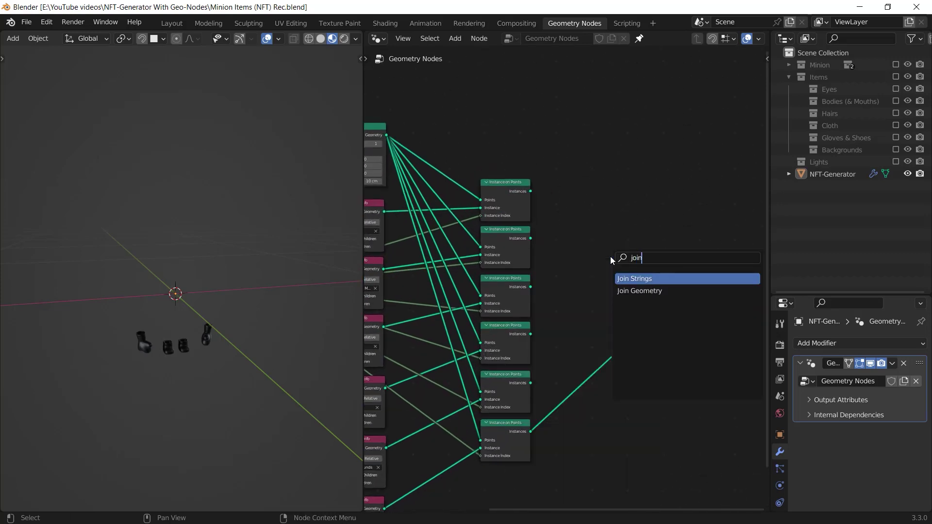
pyautogui.press('Down')
pyautogui.press('Return')
pyautogui.click(604, 256)
# Step: Connect all six Instance on Points nodes to the Join Geometry input
pyautogui.keyDown('alt'); pyautogui.moveTo(507, 192); pyautogui.dragTo(595, 262, button='right'); pyautogui.keyUp('alt')
pyautogui.moveTo(530, 238); pyautogui.dragTo(605, 281)
pyautogui.keyDown('alt'); pyautogui.moveTo(511, 293); pyautogui.dragTo(633, 267, button='right'); pyautogui.keyUp('alt')
pyautogui.keyDown('alt'); pyautogui.moveTo(510, 340); pyautogui.dragTo(627, 272, button='right'); pyautogui.keyUp('alt')
pyautogui.keyDown('alt'); pyautogui.moveTo(513, 390); pyautogui.dragTo(626, 274, button='right'); pyautogui.keyUp('alt')
pyautogui.keyDown('alt'); pyautogui.moveTo(516, 441); pyautogui.dragTo(629, 286, button='right'); pyautogui.keyUp('alt')
# Step: Connect Join Geometry to the Group Output and tidy the positions of both nodes
pyautogui.moveTo(623, 282); pyautogui.dragTo(601, 299)
pyautogui.keyDown('alt'); pyautogui.moveTo(602, 299); pyautogui.dragTo(694, 291, button='right'); pyautogui.keyUp('alt')
pyautogui.moveTo(610, 294); pyautogui.dragTo(597, 294)
pyautogui.moveTo(707, 295); pyautogui.dragTo(679, 295)
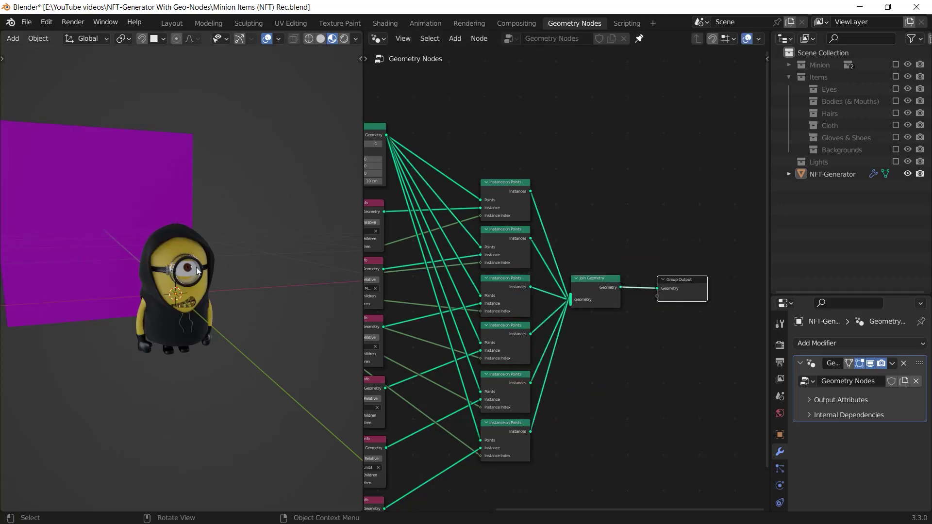
# Step: Preview minion variants by raising the Integer node's value to 35, resetting it to 0 and raising it to 1
pyautogui.scroll(2, 244, 313)
pyautogui.moveTo(464, 256); pyautogui.dragTo(706, 258, button='middle')
pyautogui.scroll(4, 541, 284)
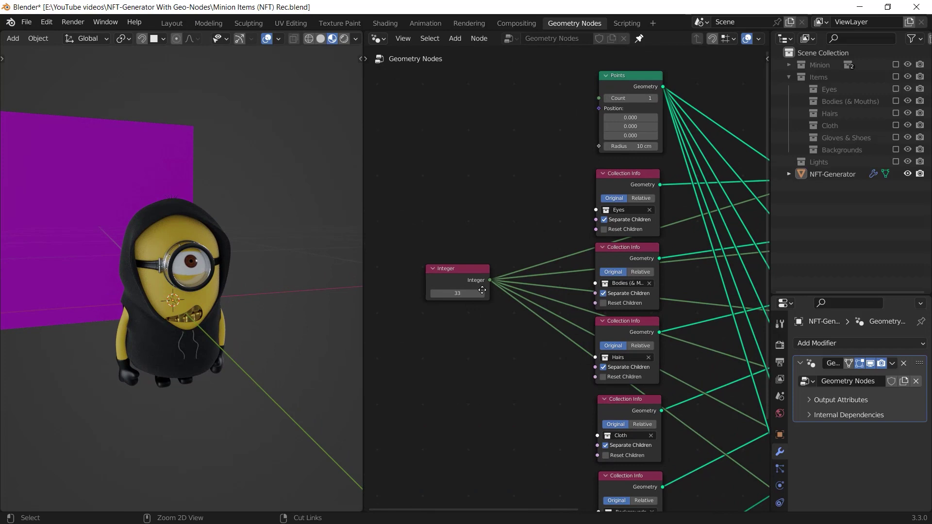
pyautogui.moveTo(473, 291); pyautogui.dragTo(547, 295, button='middle')
pyautogui.click(555, 296)
pyautogui.click(556, 295)
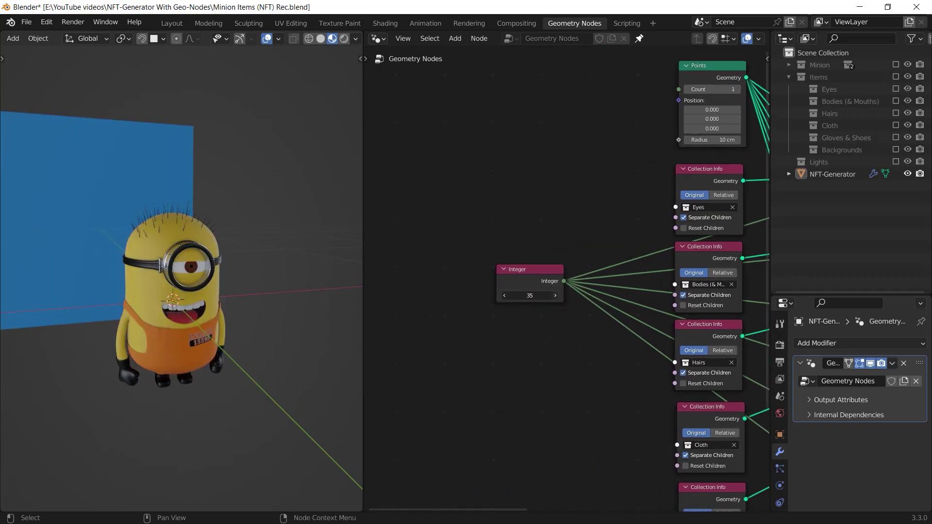
pyautogui.click(555, 296)
pyautogui.press('Return')
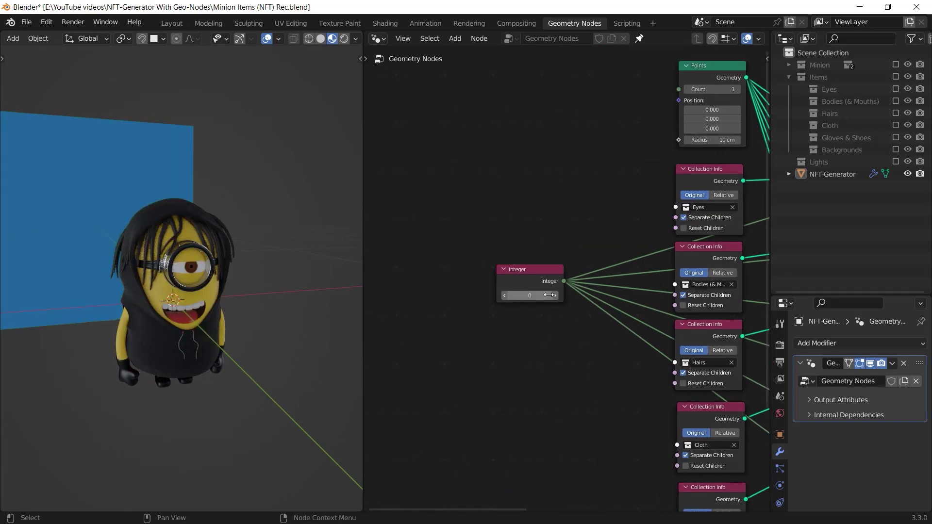
pyautogui.click(555, 295)
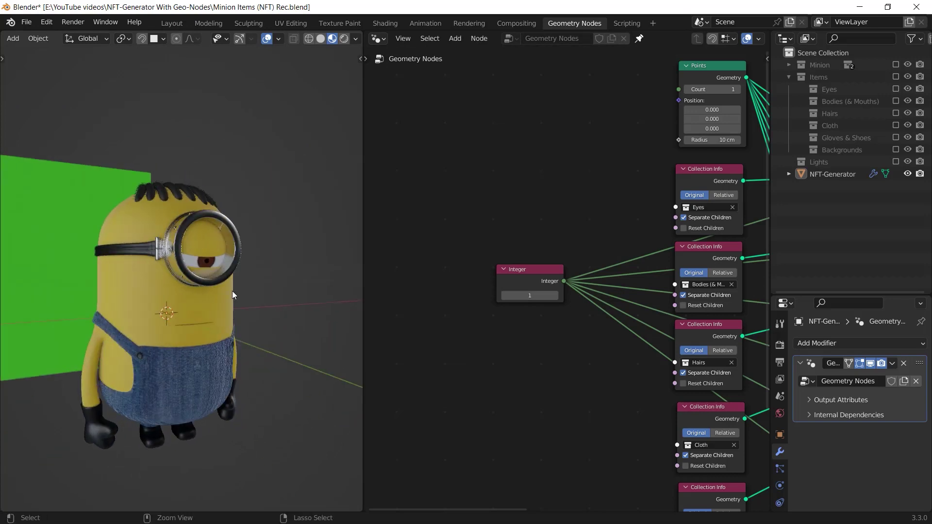
# Step: Insert a reroute across all the Integer node's outgoing links and line it up with the Integer node
pyautogui.scroll(-1, 595, 258)
pyautogui.keyDown('shift'); pyautogui.moveTo(596, 258); pyautogui.dragTo(598, 332, button='right'); pyautogui.keyUp('shift')
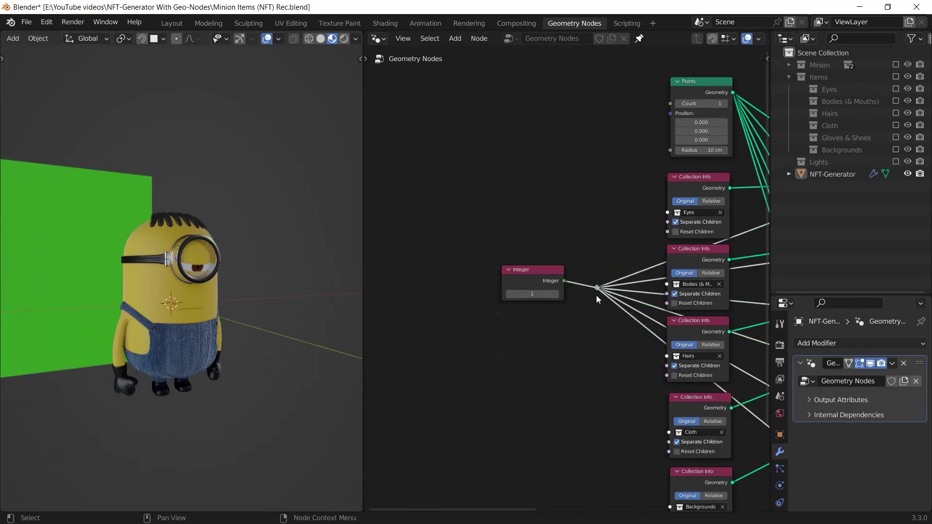
pyautogui.press('g')
pyautogui.click(601, 318)
pyautogui.moveTo(543, 280); pyautogui.dragTo(539, 280)
# Step: Add a Random Value node above the Integer node
pyautogui.hotkey('shift', 'a')
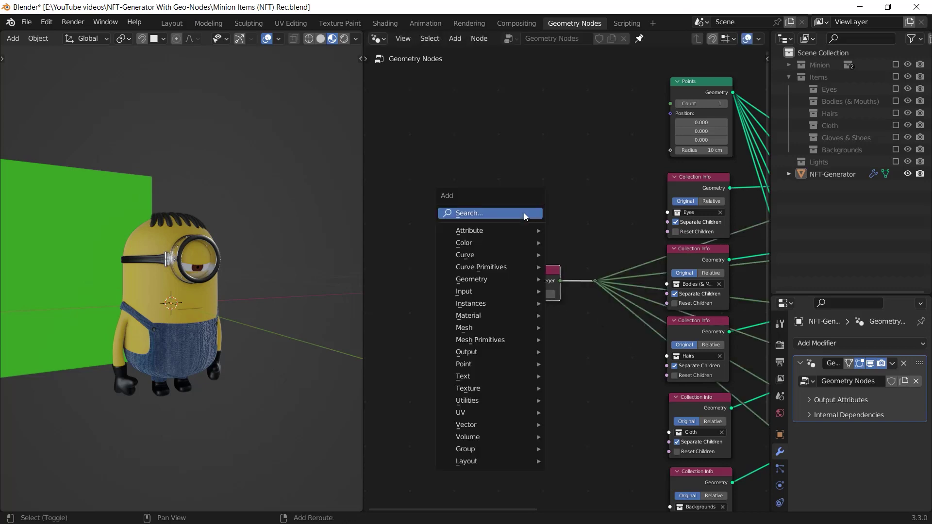
pyautogui.write('random')
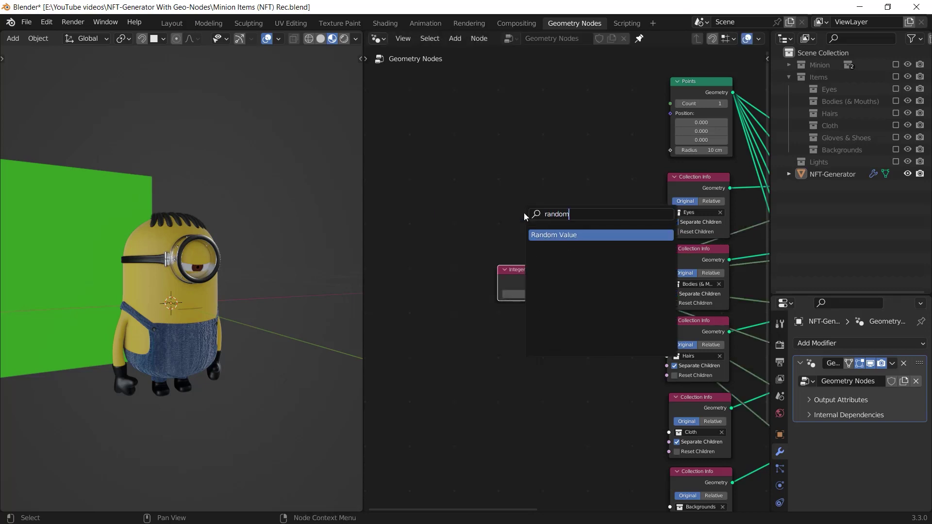
pyautogui.press('Return')
pyautogui.click(520, 220)
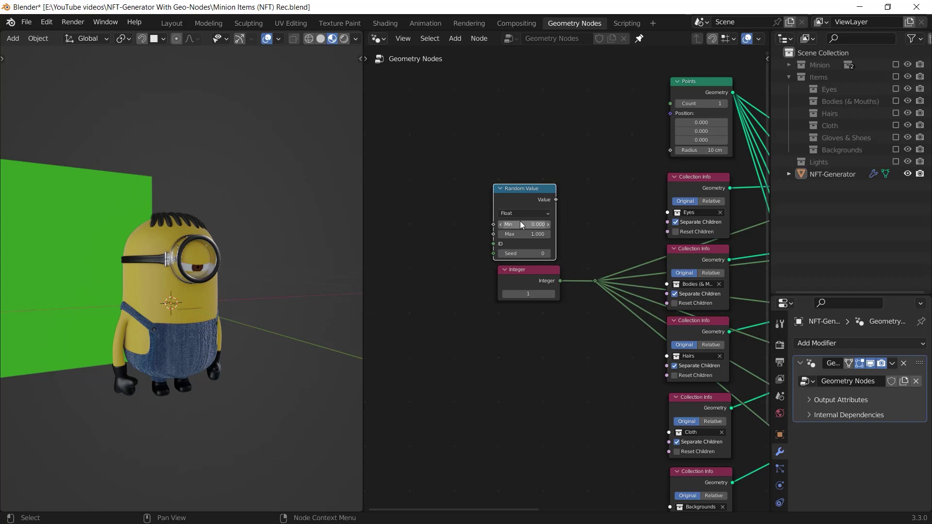
# Step: Set the Random Value node's data type to Integer with a maximum of 1000
pyautogui.click(510, 215)
pyautogui.click(506, 228)
pyautogui.moveTo(522, 199); pyautogui.dragTo(525, 199)
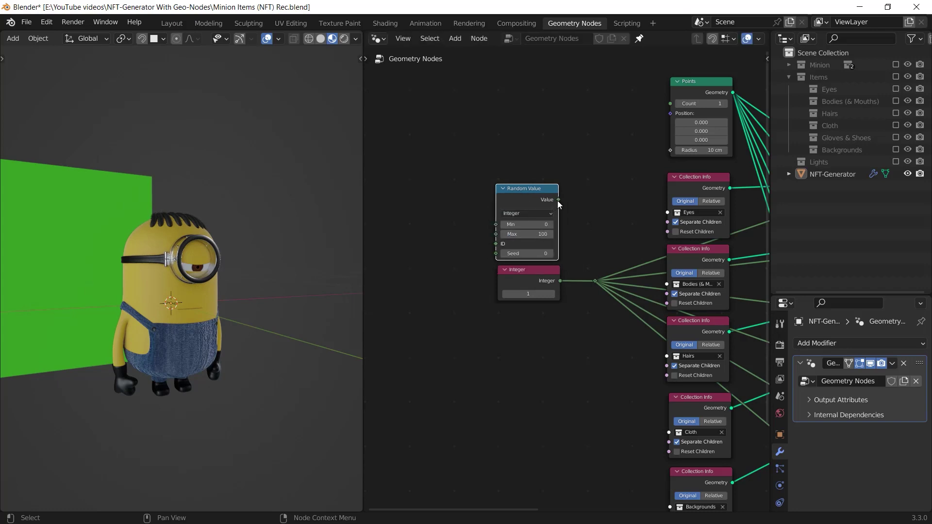
pyautogui.doubleClick(526, 234)
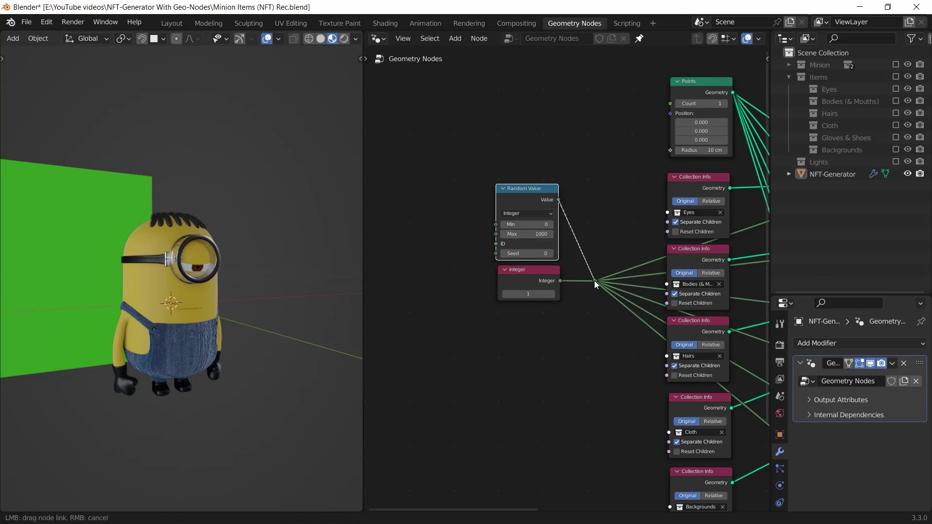
# Step: Connect the Random Value output to the reroute and raise its seed to 76
pyautogui.moveTo(594, 280); pyautogui.dragTo(594, 281)
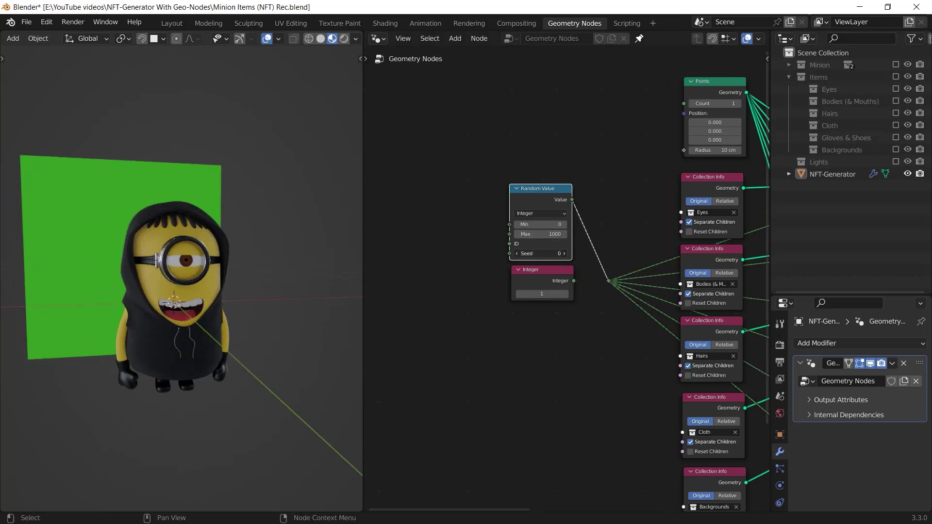
pyautogui.moveTo(540, 254); pyautogui.dragTo(611, 254)
# Step: Delete the Integer node and move the Random Value node straight down into its place
pyautogui.scroll(2, 534, 281)
pyautogui.click(534, 283)
pyautogui.press('x')
pyautogui.click(552, 142)
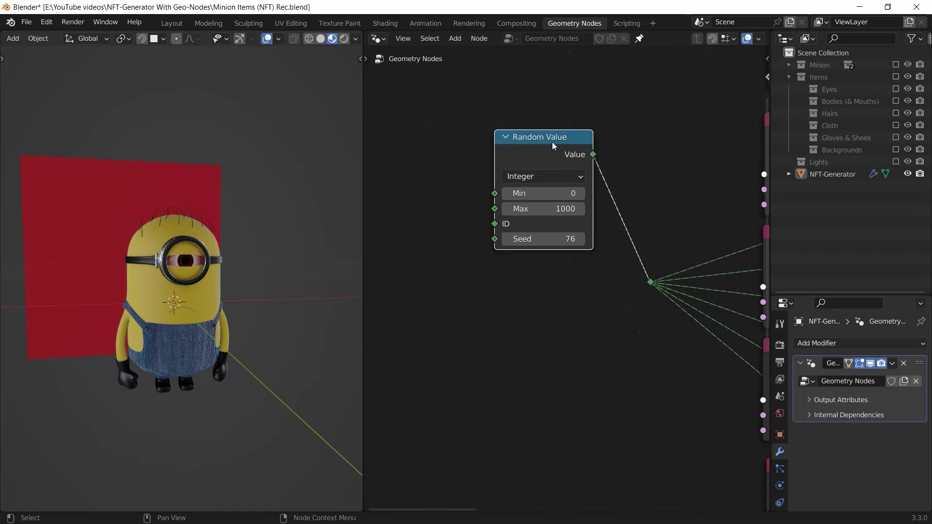
pyautogui.press('g')
pyautogui.press('y')
pyautogui.click(552, 235)
# Step: Add a Scene Time node before the Random Value node and connect its Frame output to the Seed input
pyautogui.moveTo(434, 233); pyautogui.dragTo(598, 225, button='middle')
pyautogui.scroll(1, 598, 226)
pyautogui.hotkey('shift', 'a')
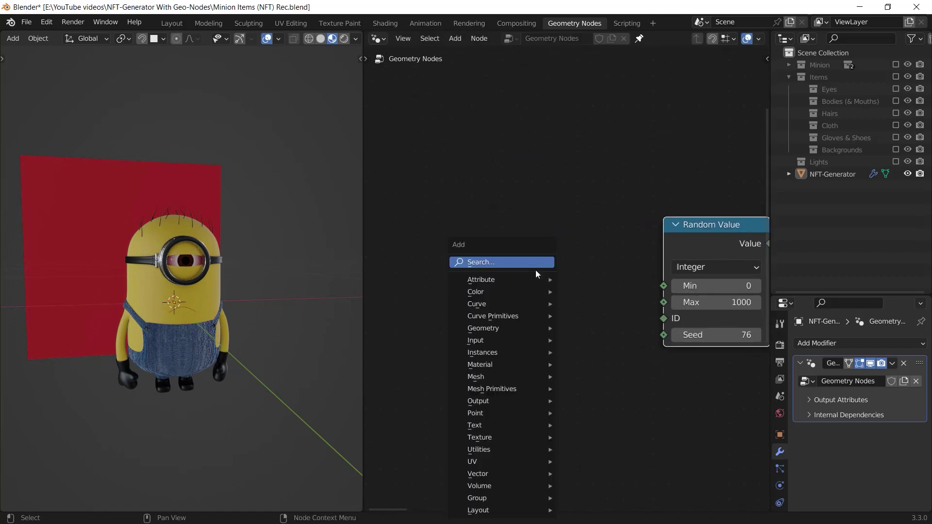
pyautogui.write('sce')
pyautogui.press('Return')
pyautogui.click(506, 299)
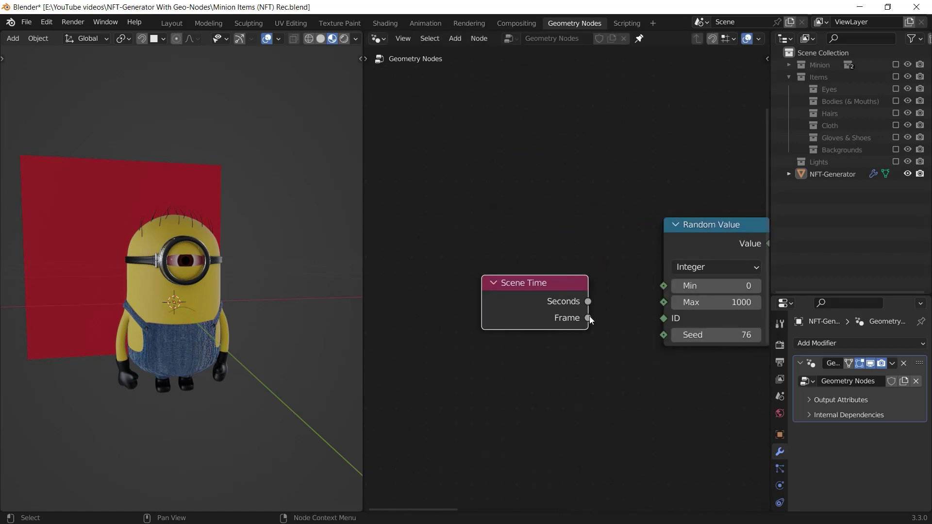
pyautogui.moveTo(589, 316); pyautogui.dragTo(664, 336)
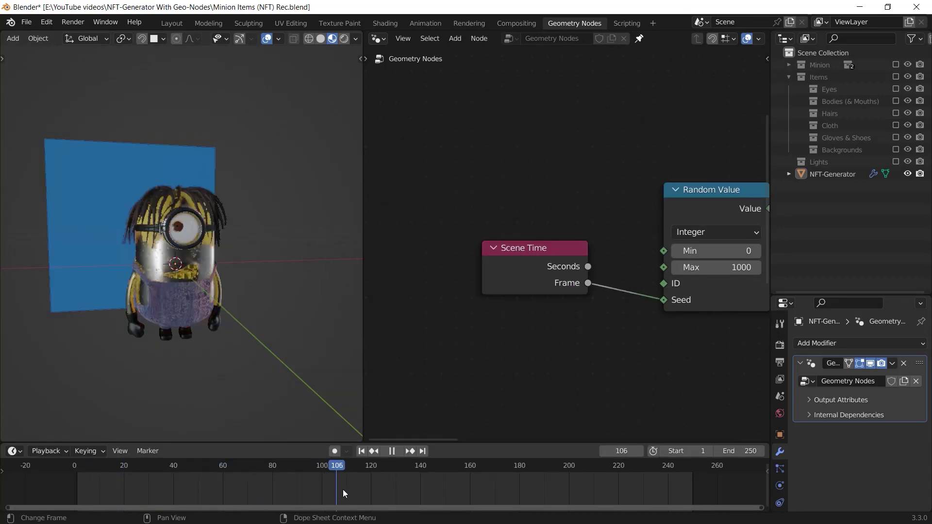
# Step: Stop the animation playback and look over the complete node tree
pyautogui.press('space')
pyautogui.scroll(-2, 610, 283)
pyautogui.keyDown('ctrl'); pyautogui.moveTo(610, 283); pyautogui.dragTo(626, 431, button='middle'); pyautogui.keyUp('ctrl')
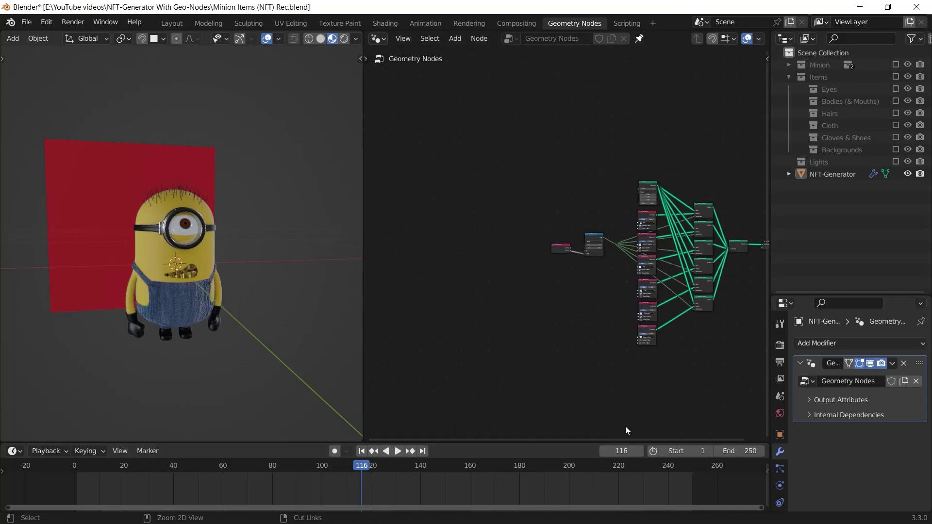
pyautogui.moveTo(680, 324); pyautogui.dragTo(519, 315, button='middle')
pyautogui.keyDown('ctrl'); pyautogui.moveTo(519, 316); pyautogui.dragTo(558, 257, button='middle'); pyautogui.keyUp('ctrl')
pyautogui.moveTo(494, 270); pyautogui.dragTo(589, 276, button='middle')
pyautogui.scroll(-1, 590, 276)
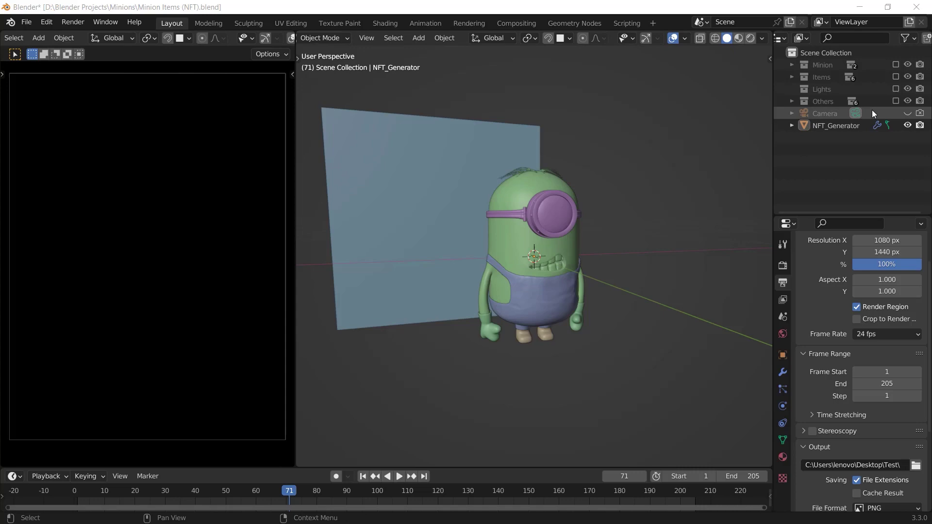
# Step: Enable the Lights collection, view the scene through the camera and hide the viewport overlays
pyautogui.click(896, 88)
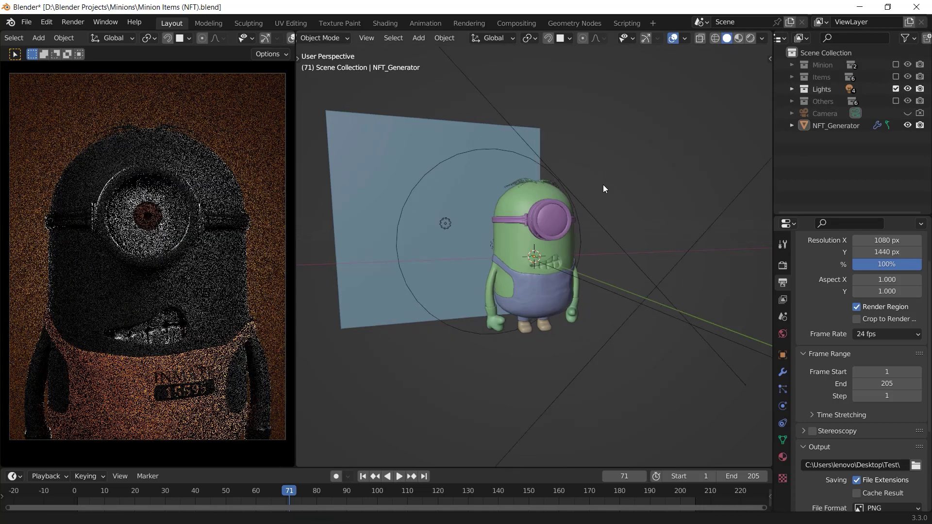
pyautogui.press('KP_0')
pyautogui.hotkey('shift', 'alt', 'z')
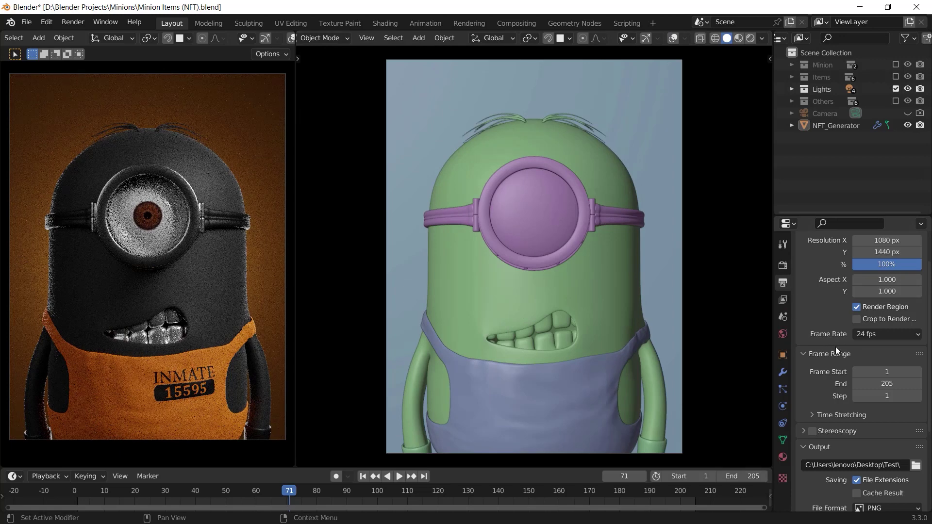
# Step: Set the end of the scene's frame range to 359
pyautogui.scroll(2, 835, 346)
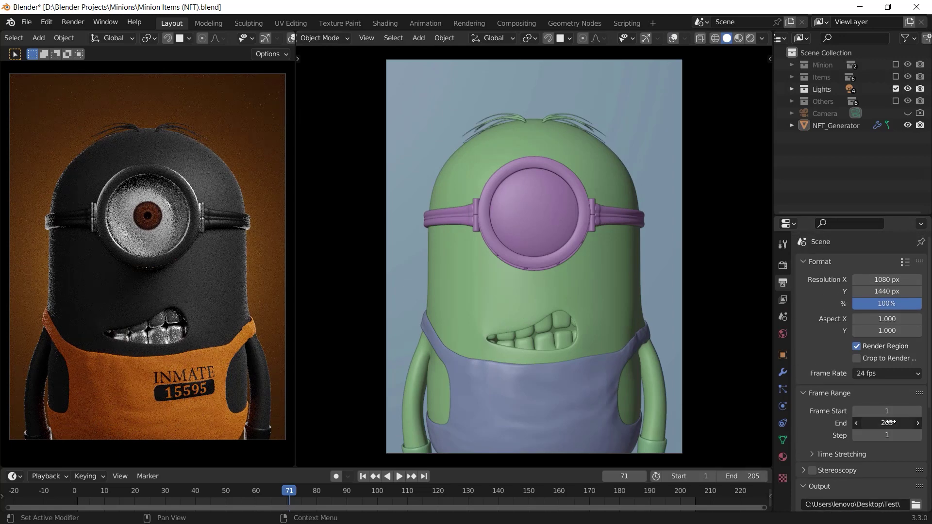
pyautogui.moveTo(887, 422); pyautogui.dragTo(931, 423)
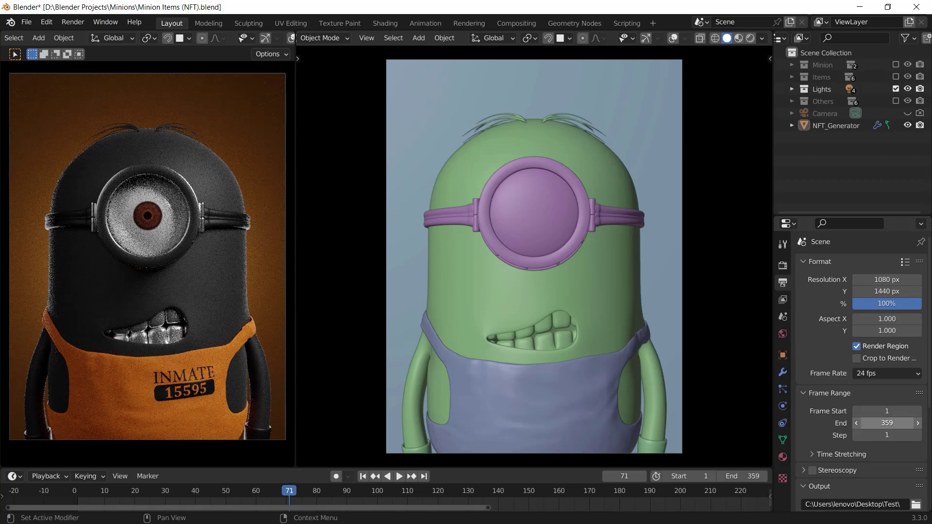
# Step: Set the end of the scene's frame range to 10 and choose the recent NFTs Render folder as the render output location
pyautogui.keyDown('ctrl'); pyautogui.moveTo(668, 501); pyautogui.dragTo(611, 470, button='middle'); pyautogui.keyUp('ctrl')
pyautogui.click(609, 475)
pyautogui.moveTo(502, 468); pyautogui.dragTo(505, 455)
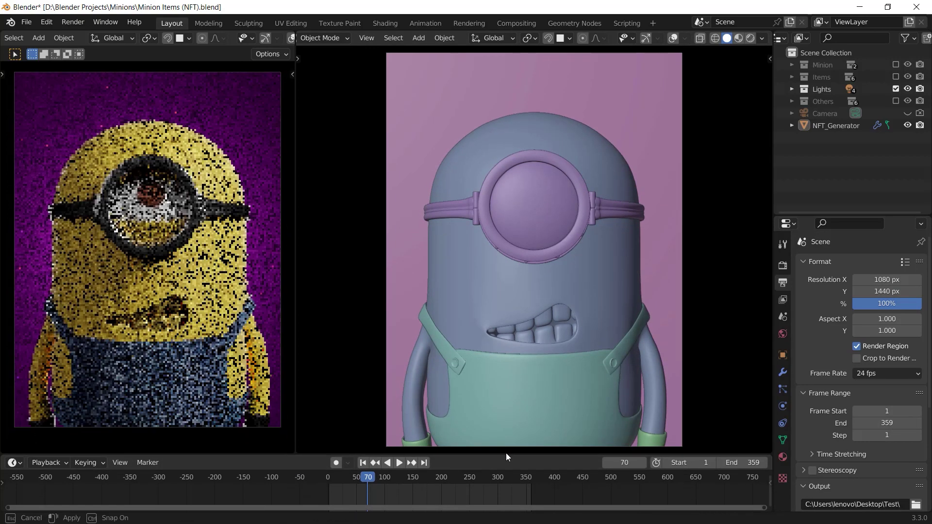
pyautogui.moveTo(914, 423); pyautogui.dragTo(854, 422)
pyautogui.scroll(-4, 915, 426)
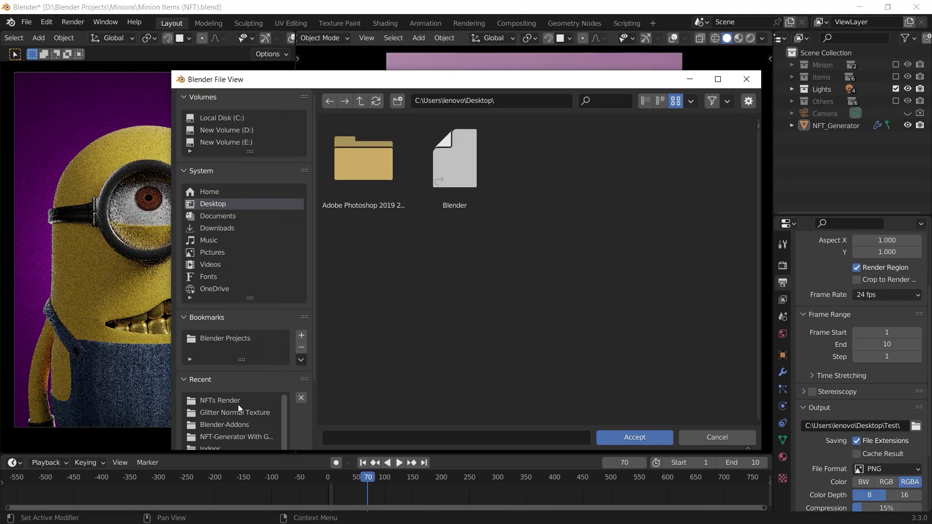
pyautogui.click(635, 437)
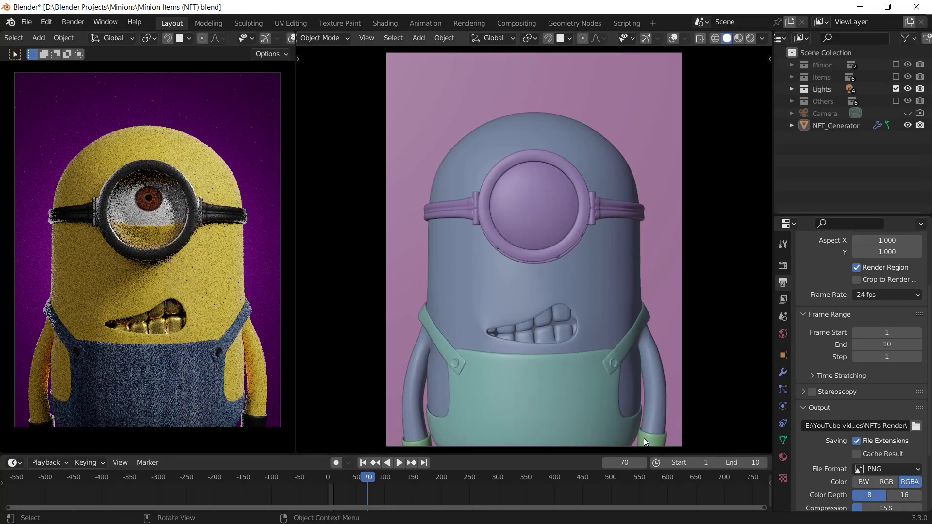
# Step: Start rendering the full animation so every frame of the range is saved as an image
pyautogui.click(72, 22)
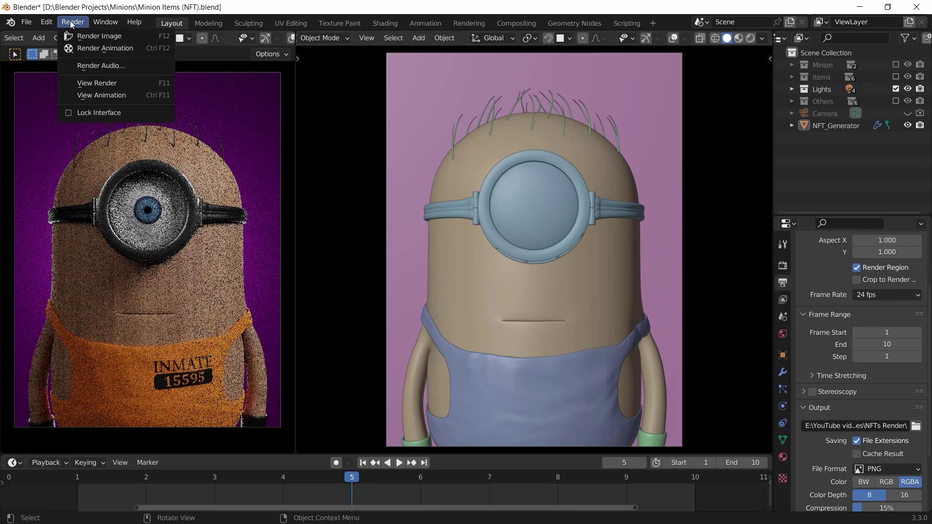
pyautogui.click(72, 22)
pyautogui.click(82, 48)
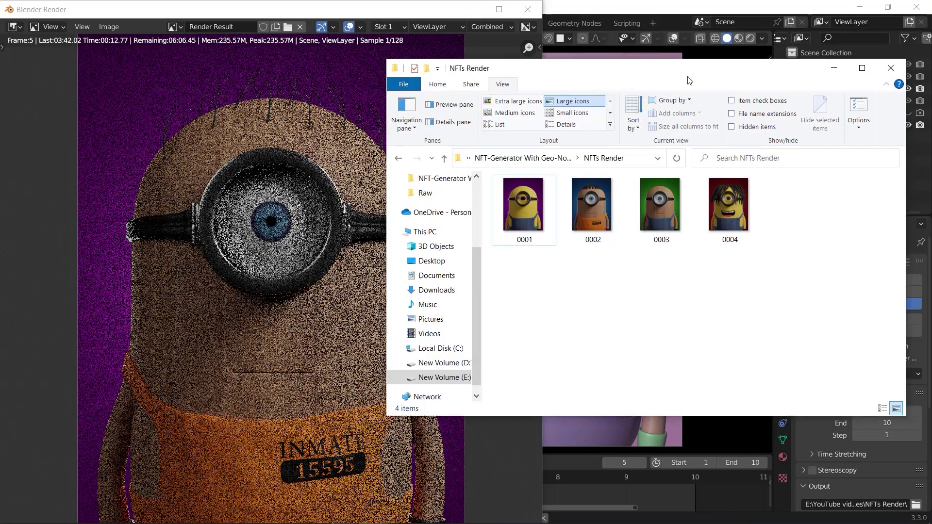
# Step: In File Explorer, show the NFTs Render folder's images as extra large icons and look over the finished minion renders
pyautogui.moveTo(631, 68); pyautogui.dragTo(660, 84)
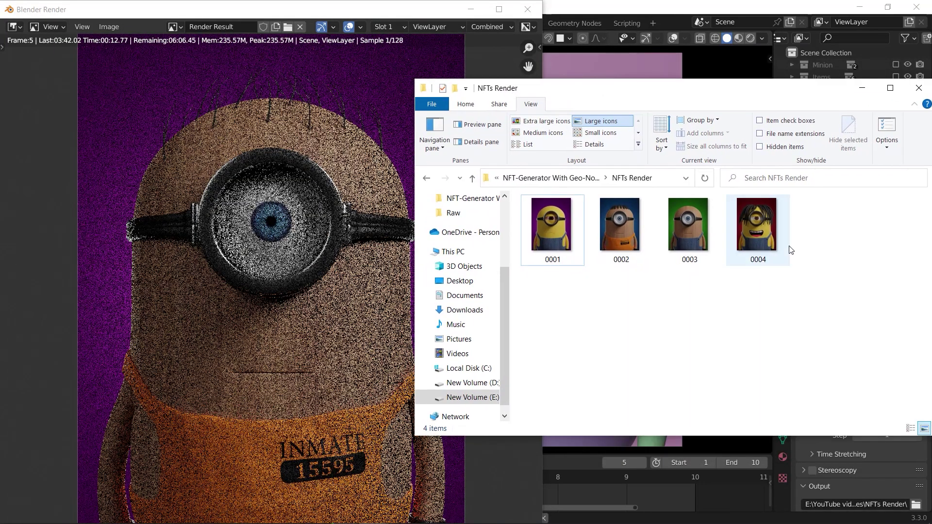
pyautogui.click(526, 125)
pyautogui.moveTo(780, 98); pyautogui.dragTo(653, 75)
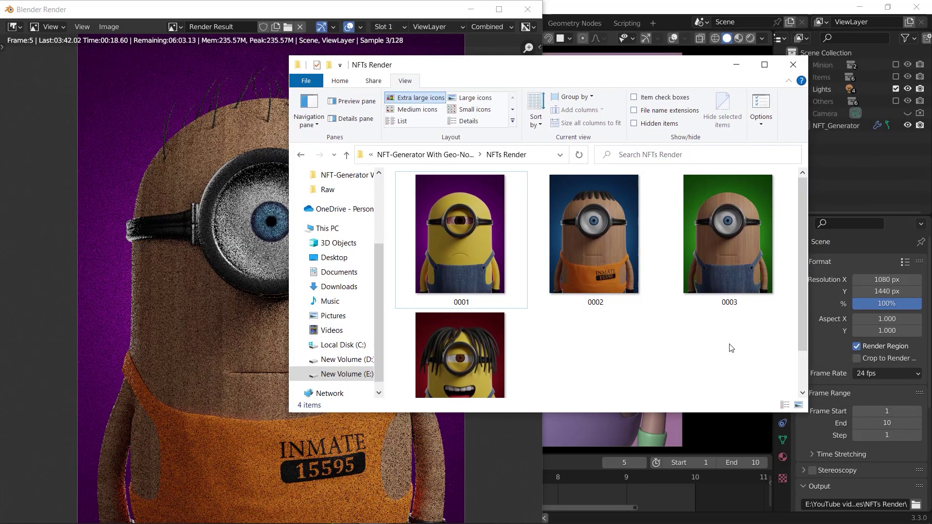
pyautogui.scroll(-1, 802, 290)
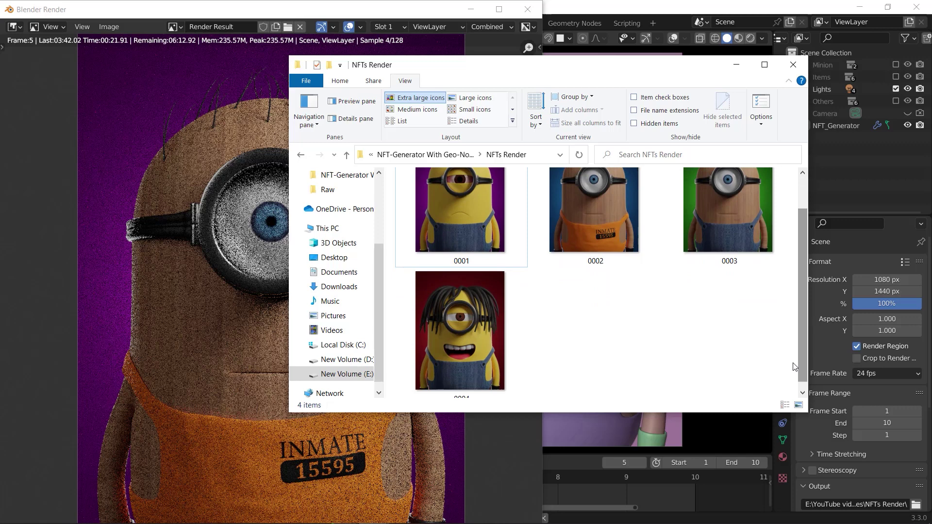